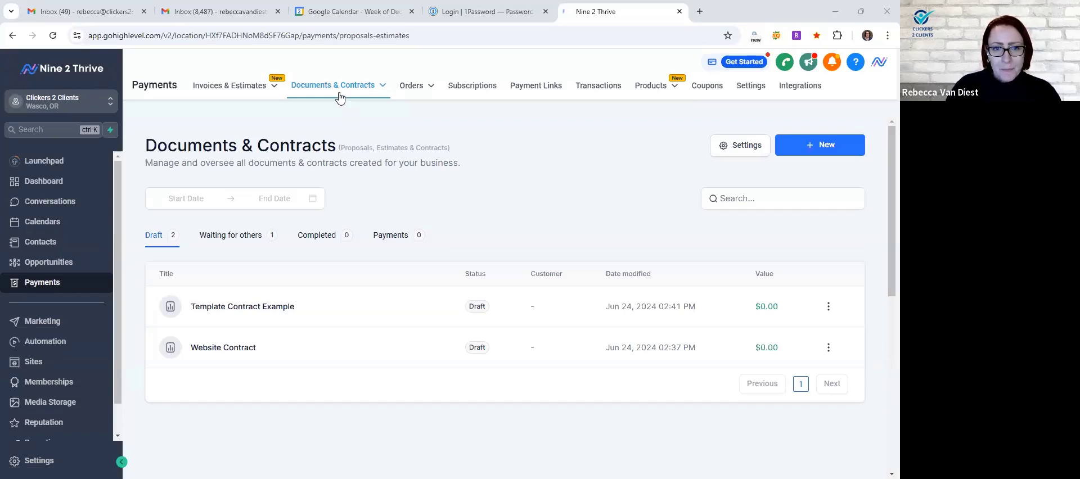
Review the Template Contract Example document down to its signature and date fields, and leave it without saving
{"action": "mouse_move", "coordinate": [316, 91]}
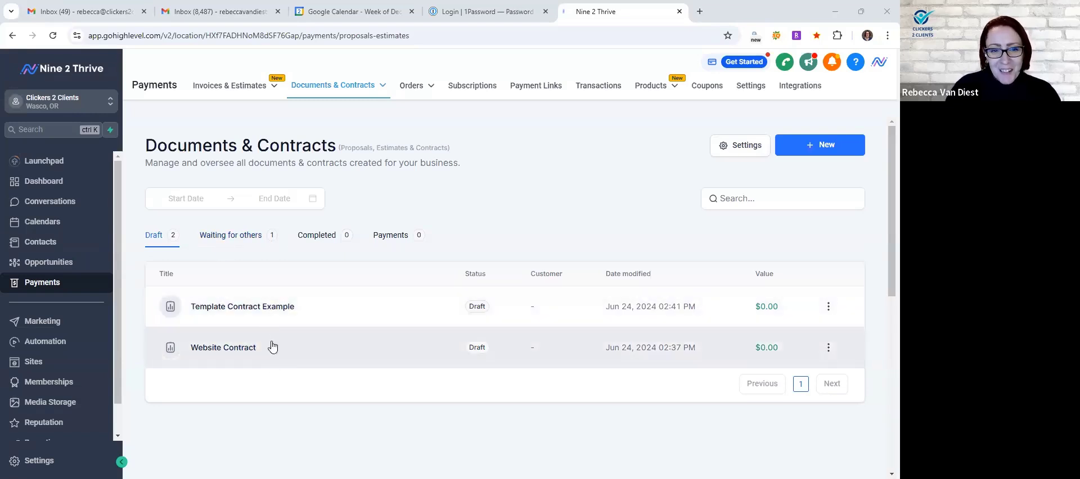
{"action": "left_click", "coordinate": [272, 313]}
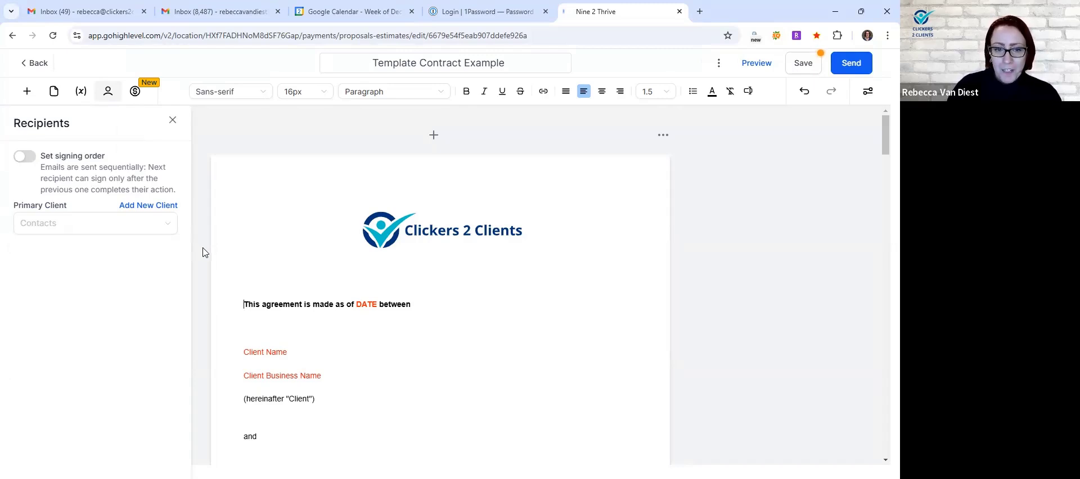
{"action": "scroll", "coordinate": [205, 250], "scroll_direction": "down", "scroll_amount": 5}
{"action": "scroll", "coordinate": [204, 252], "scroll_direction": "down", "scroll_amount": 3}
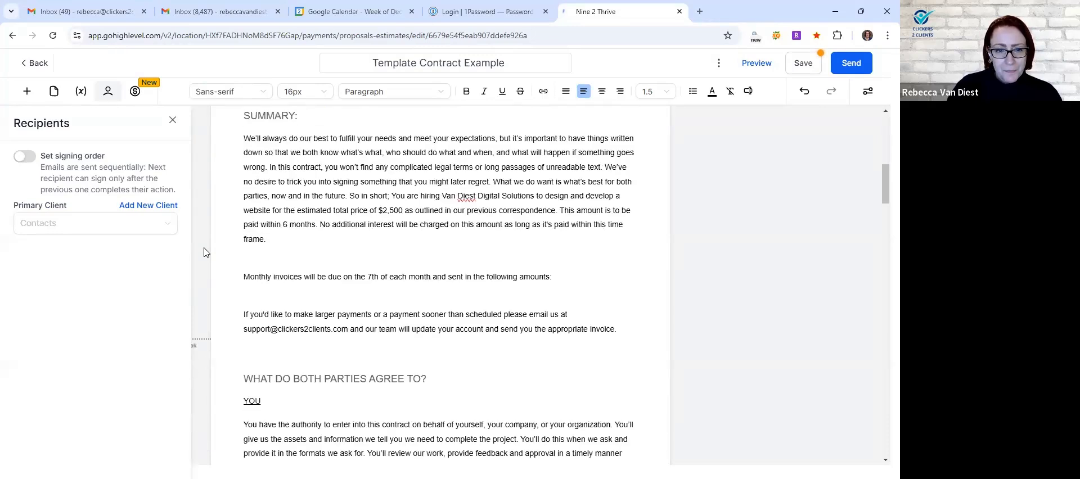
{"action": "scroll", "coordinate": [205, 252], "scroll_direction": "down", "scroll_amount": 8}
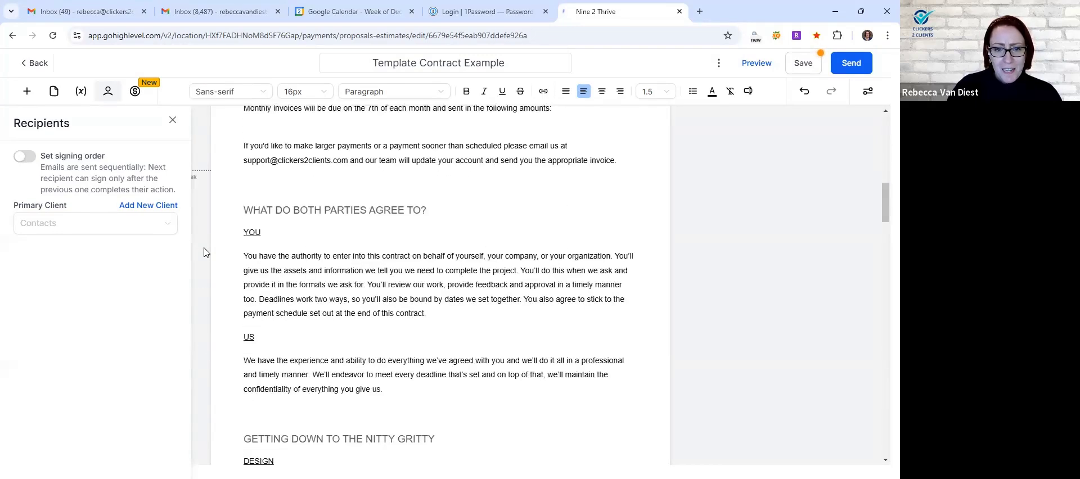
{"action": "scroll", "coordinate": [204, 252], "scroll_direction": "down", "scroll_amount": 7}
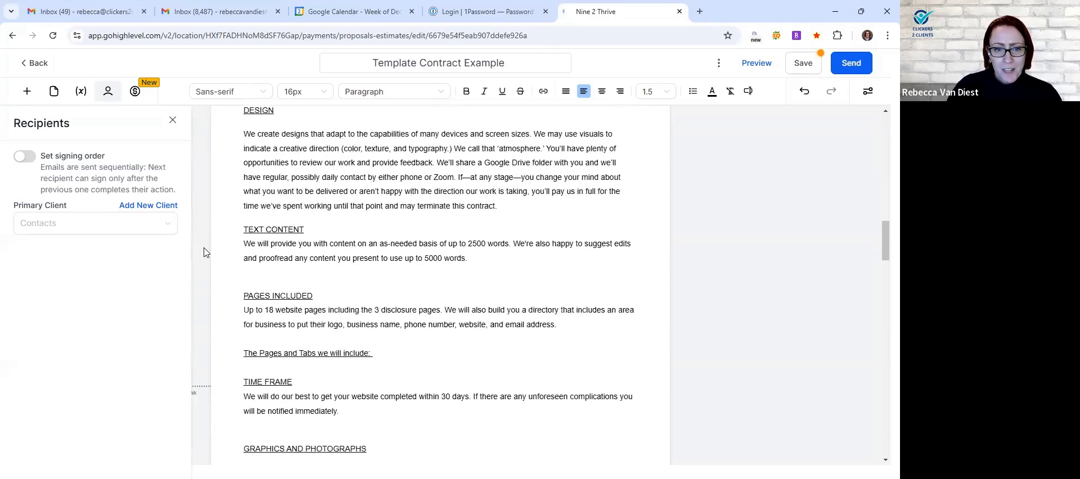
{"action": "scroll", "coordinate": [204, 252], "scroll_direction": "down", "scroll_amount": 15}
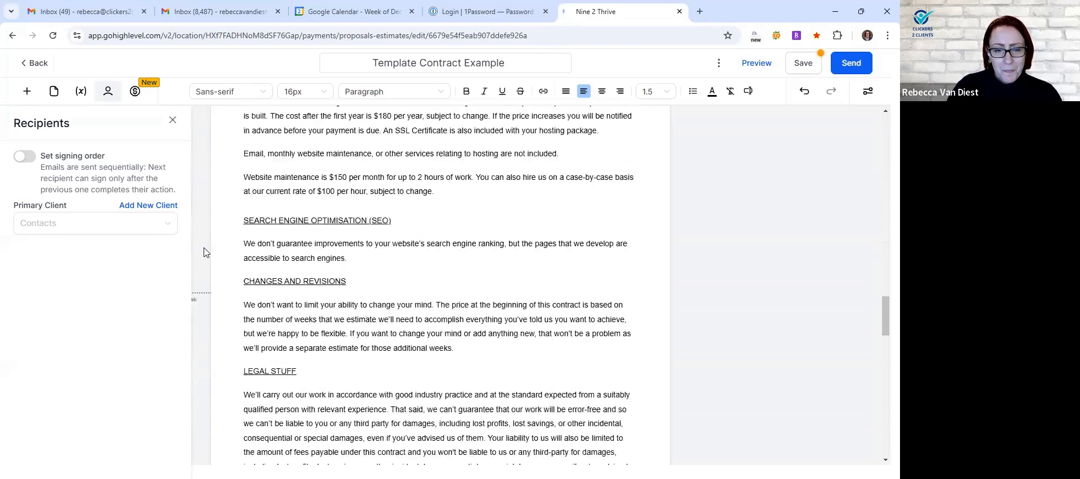
{"action": "scroll", "coordinate": [204, 252], "scroll_direction": "down", "scroll_amount": 10}
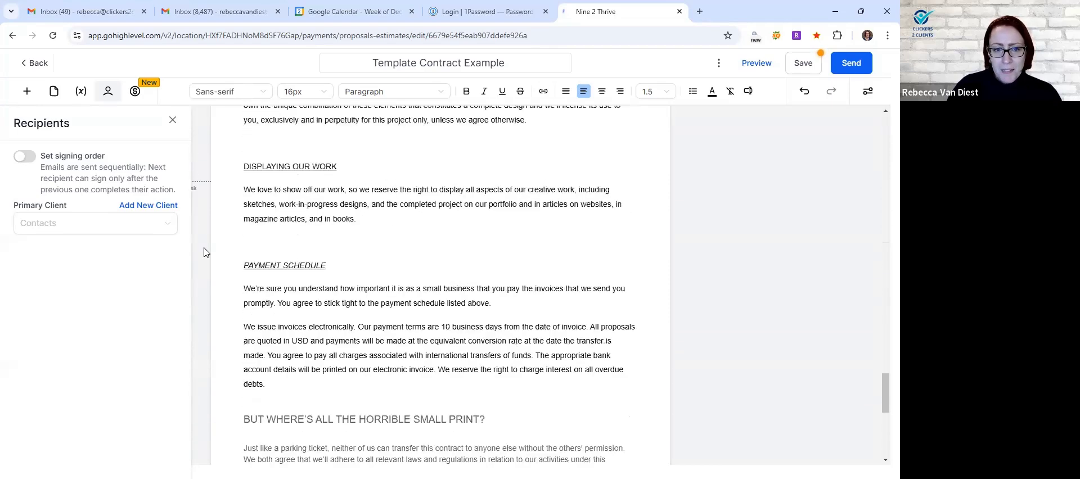
{"action": "scroll", "coordinate": [204, 252], "scroll_direction": "down", "scroll_amount": 1}
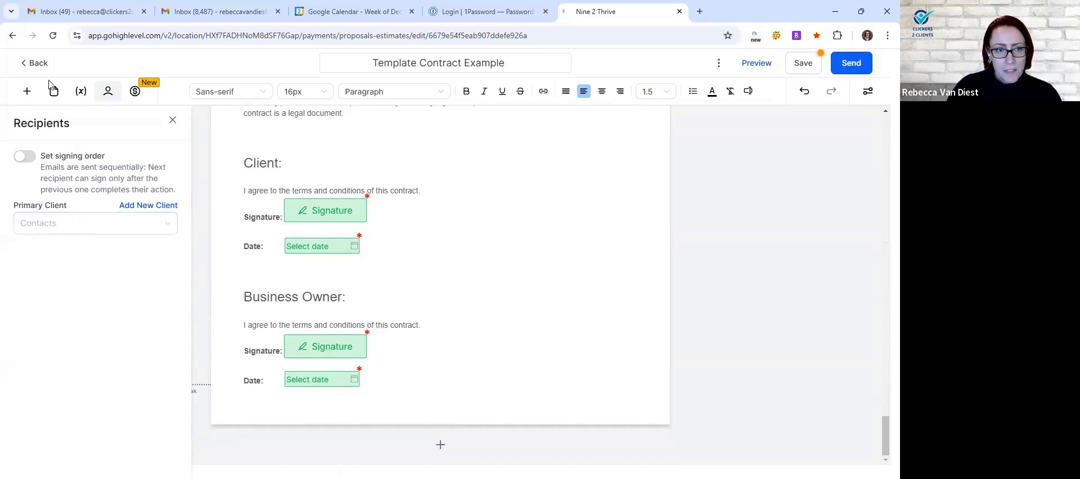
{"action": "left_click", "coordinate": [35, 63]}
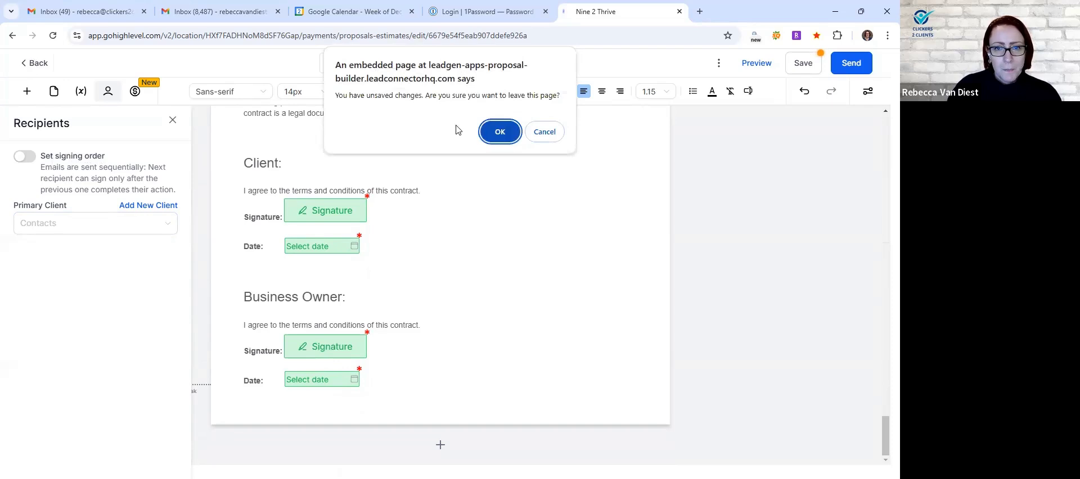
{"action": "left_click", "coordinate": [498, 133]}
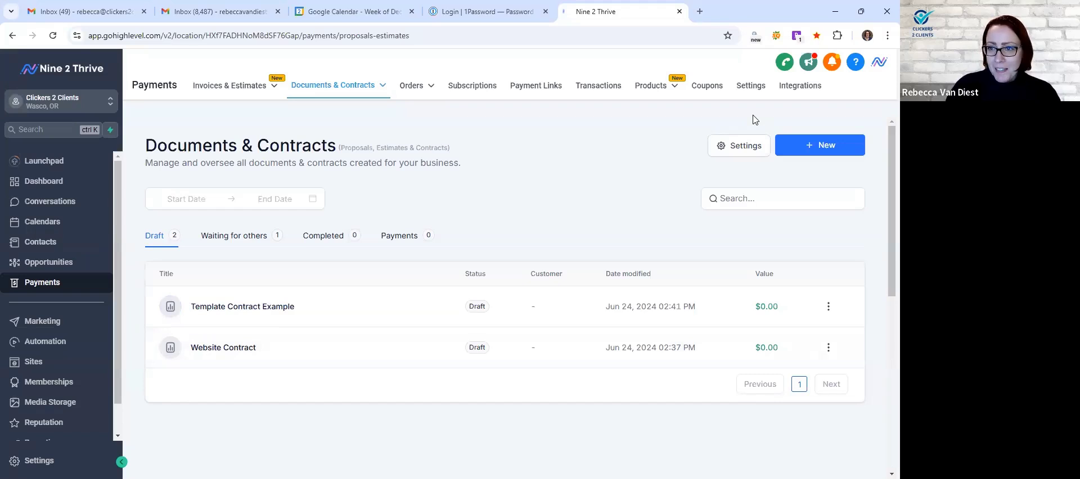
Create a new document from scratch and insert a table with three columns
{"action": "left_click", "coordinate": [817, 145]}
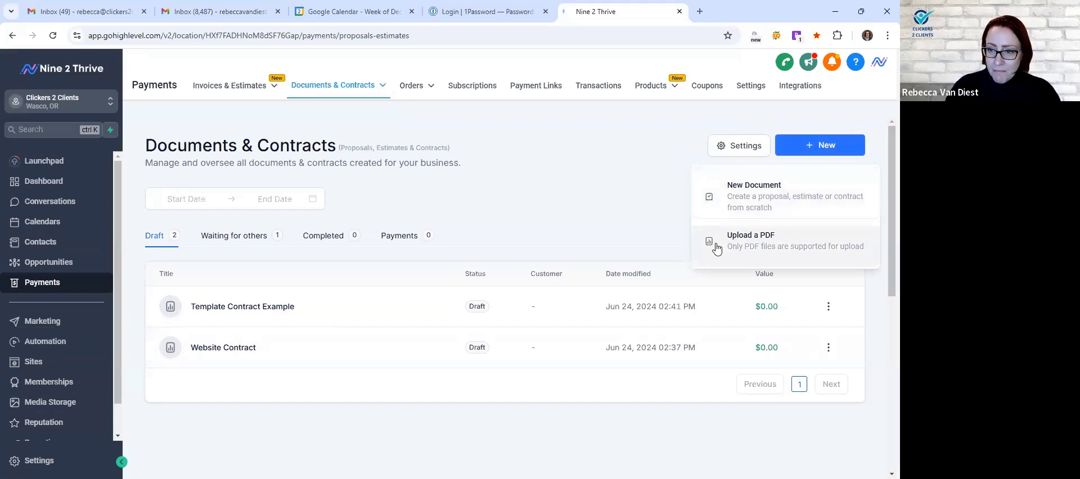
{"action": "left_click", "coordinate": [771, 189]}
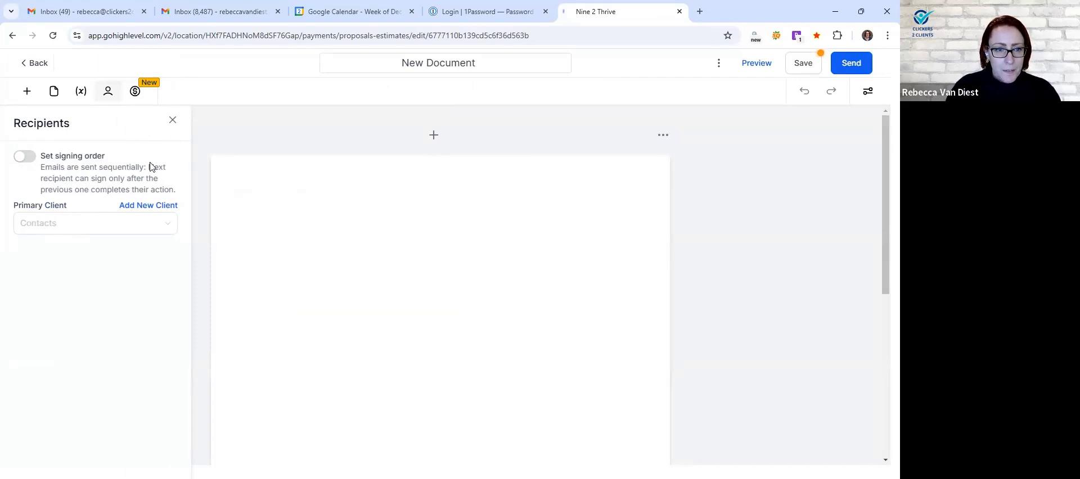
{"action": "left_click", "coordinate": [26, 93]}
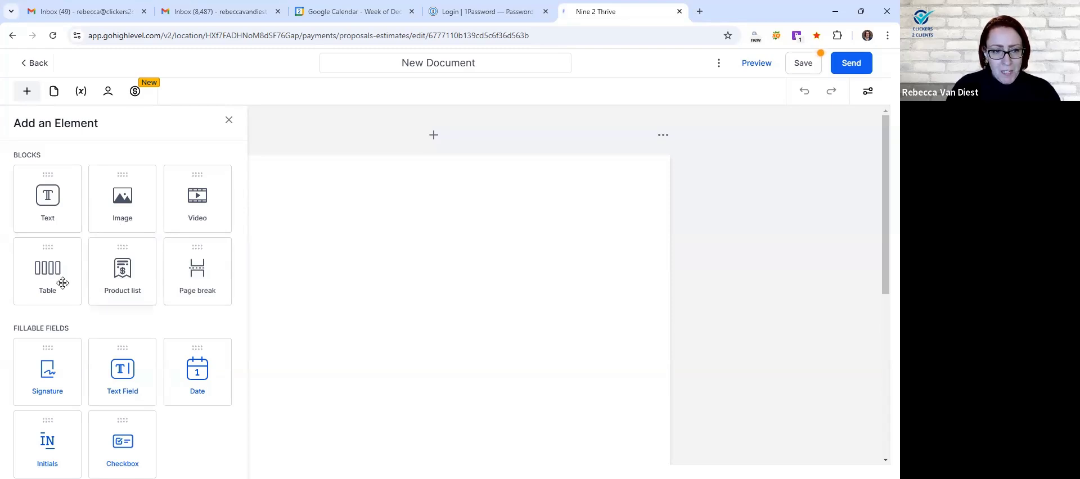
{"action": "left_click_drag", "start_coordinate": [45, 277], "coordinate": [371, 281]}
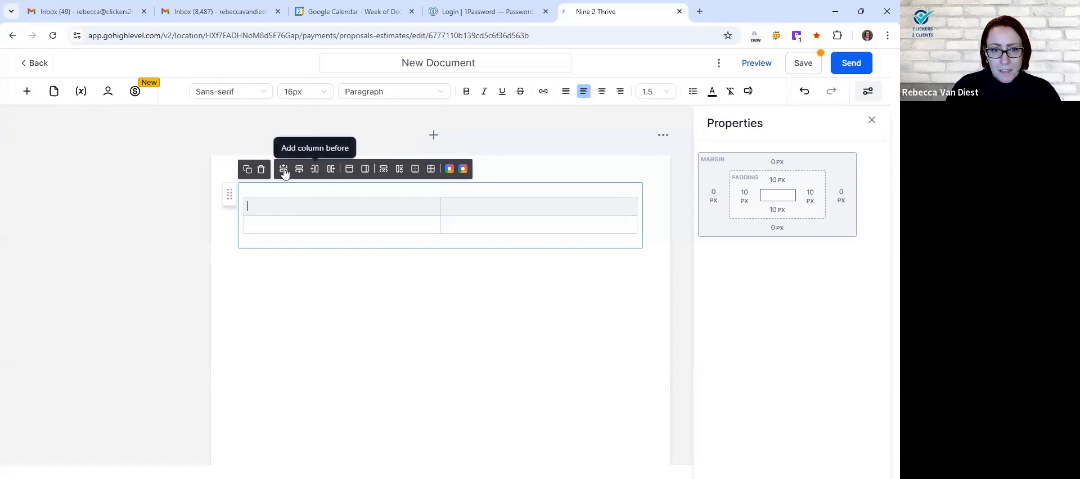
{"action": "left_click", "coordinate": [315, 170]}
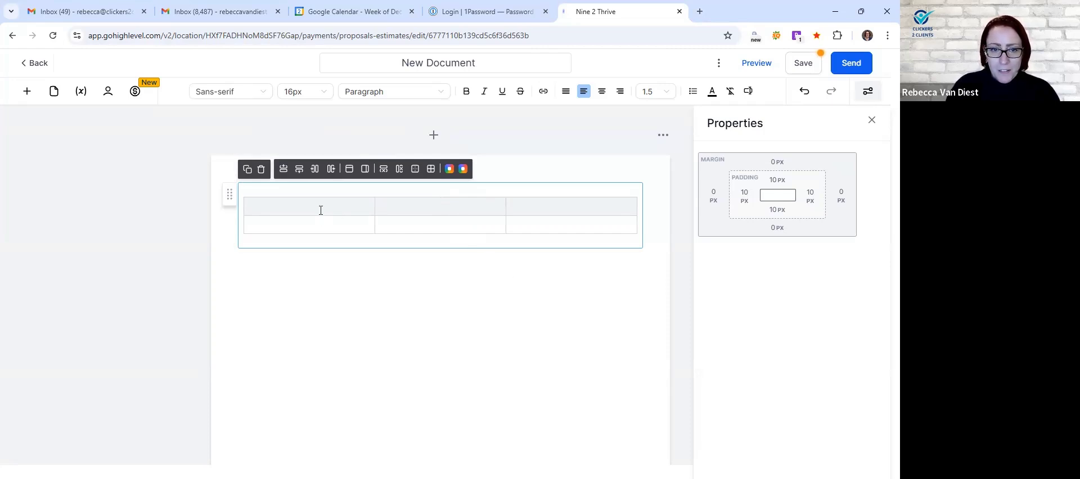
Fill the table's header cells with "Basic Option", "Silver Option" and "Gold Option"
{"action": "type", "text": "B"}
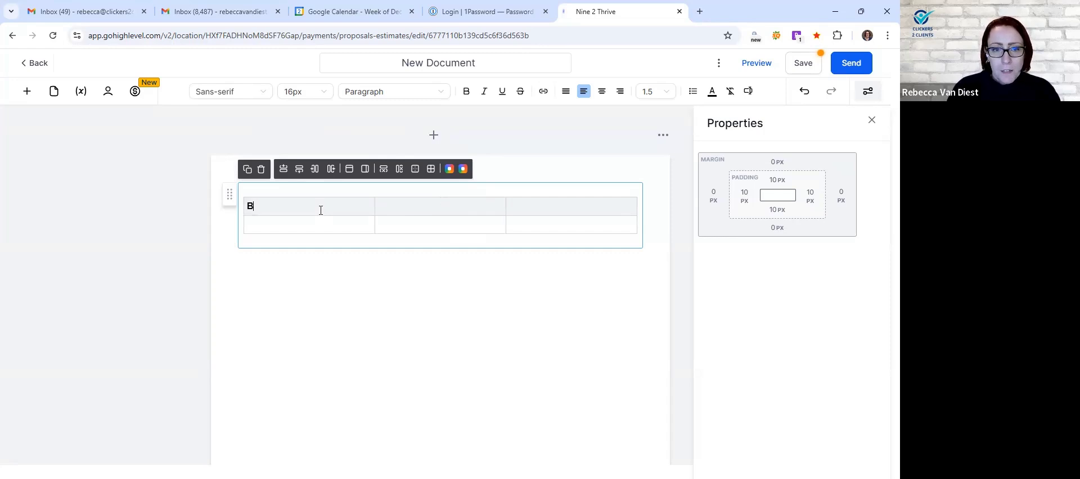
{"action": "type", "text": "asciic Option"}
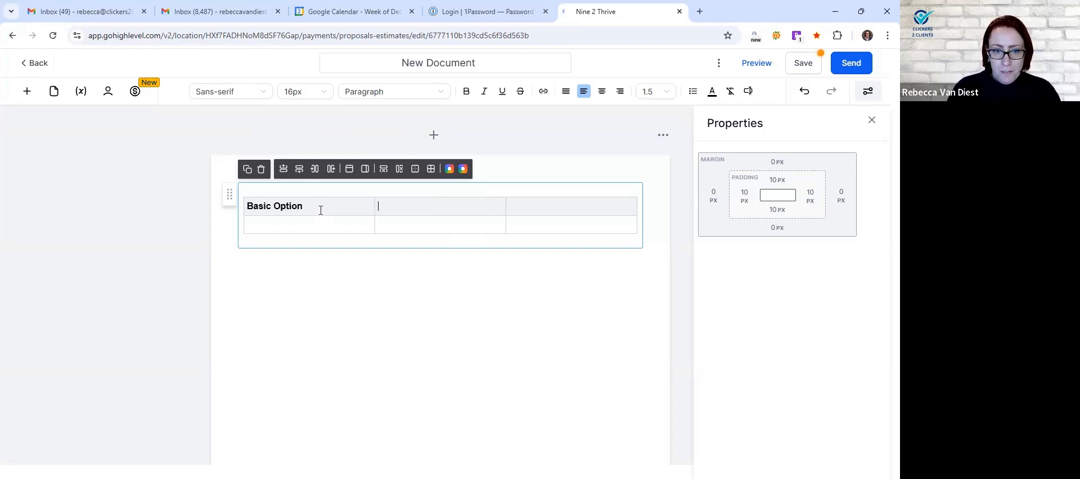
{"action": "key", "text": "Tab"}
{"action": "type", "text": "Silver Option"}
{"action": "key", "text": "Tab"}
{"action": "type", "text": "Gold Option"}
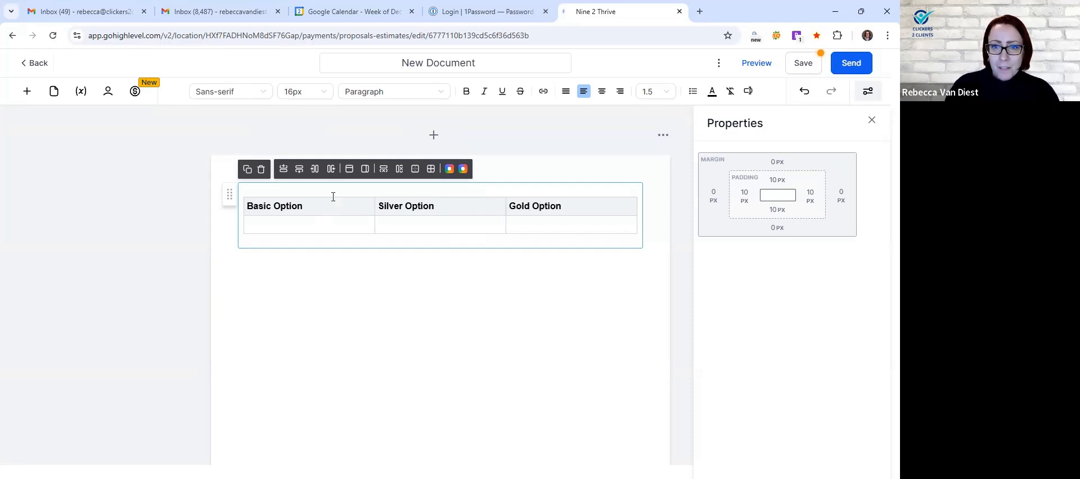
Center the text in all three header cells of the table
{"action": "left_click", "coordinate": [605, 93]}
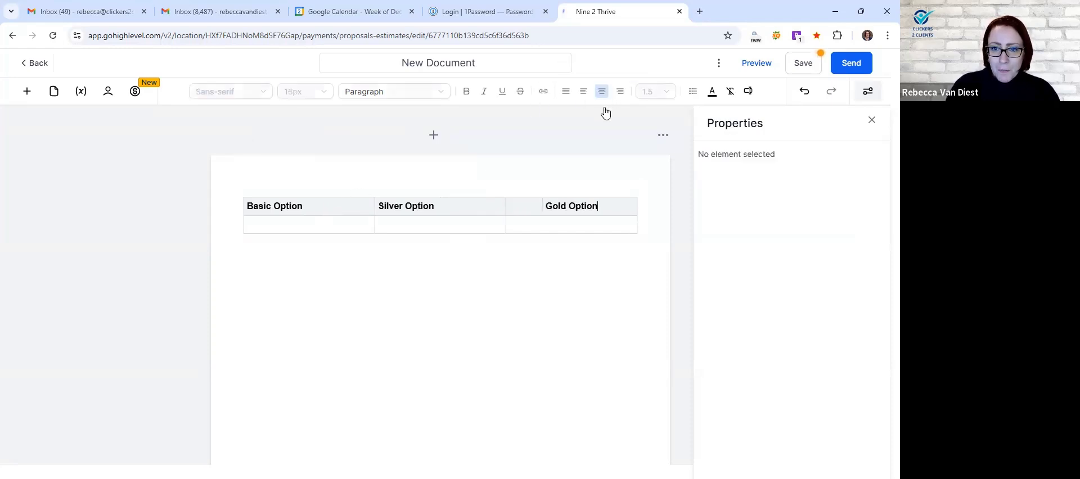
{"action": "left_click", "coordinate": [475, 210]}
{"action": "left_click", "coordinate": [605, 92]}
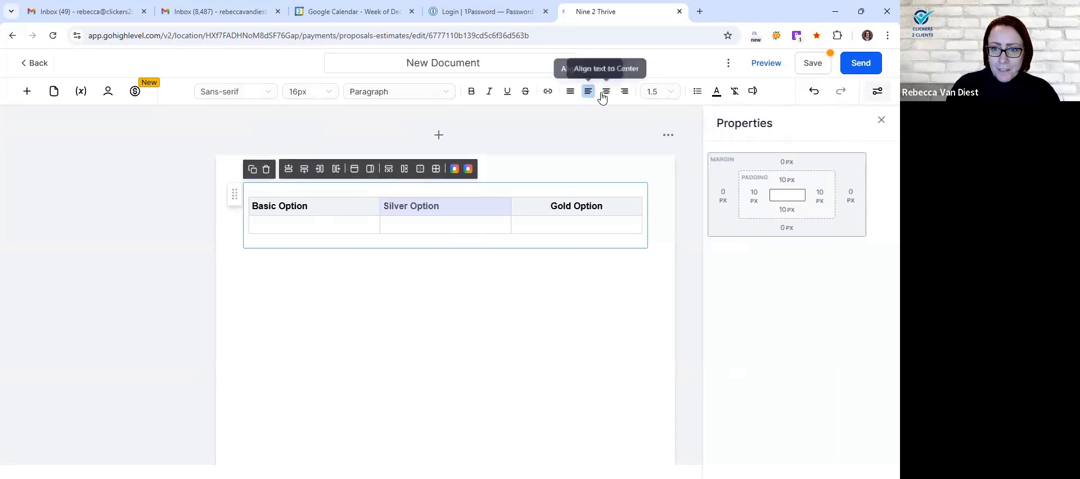
{"action": "left_click", "coordinate": [356, 219]}
{"action": "left_click", "coordinate": [356, 212]}
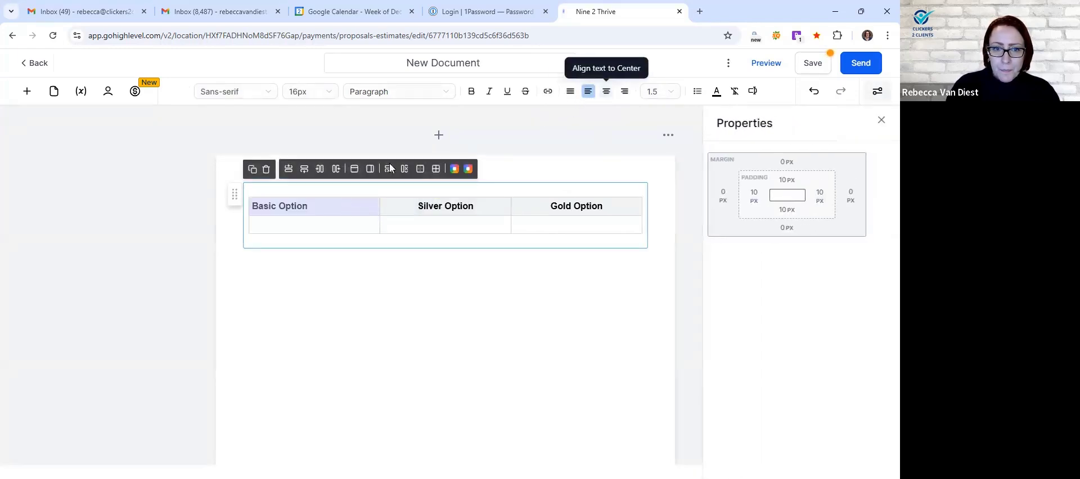
{"action": "left_click", "coordinate": [606, 91]}
Enter the prices $97, $297 and $497 under the Basic, Silver and Gold headers and center them in their cells
{"action": "left_click", "coordinate": [330, 227]}
{"action": "type", "text": "$497"}
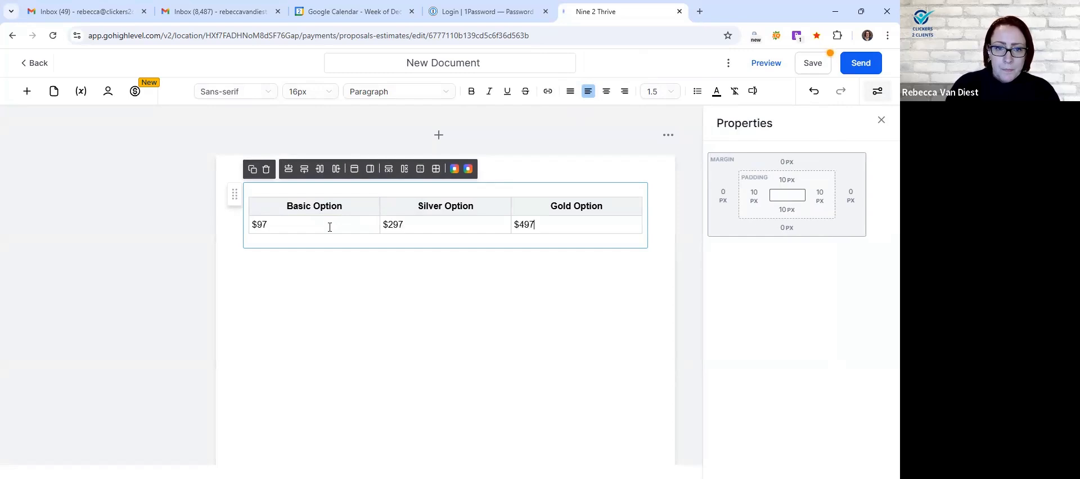
{"action": "left_click", "coordinate": [330, 227]}
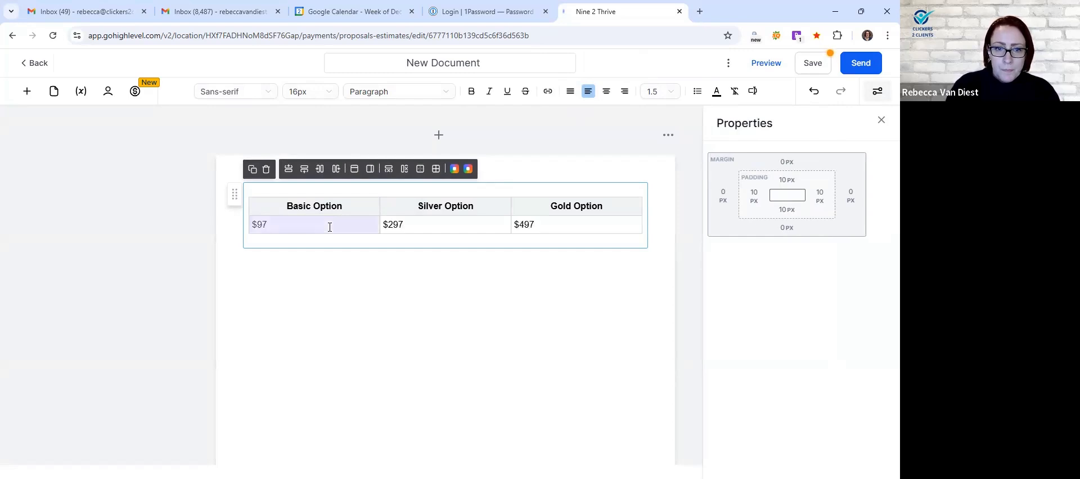
{"action": "left_click", "coordinate": [419, 225]}
{"action": "left_click", "coordinate": [419, 225]}
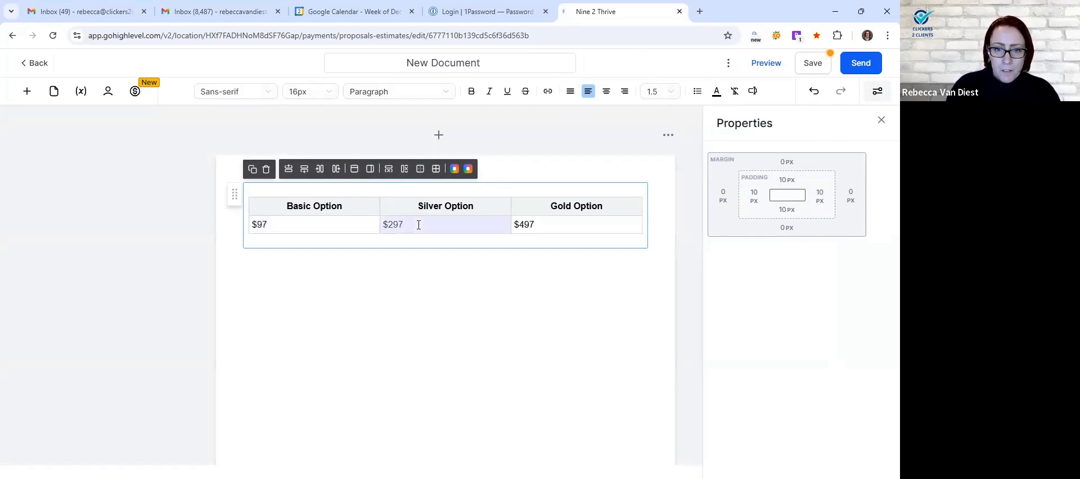
{"action": "left_click", "coordinate": [606, 91]}
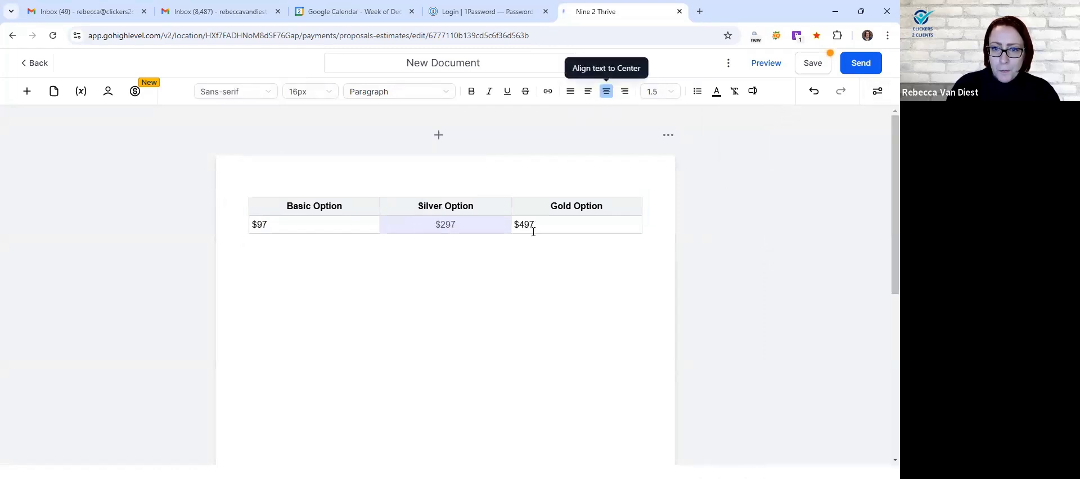
{"action": "left_click", "coordinate": [541, 225]}
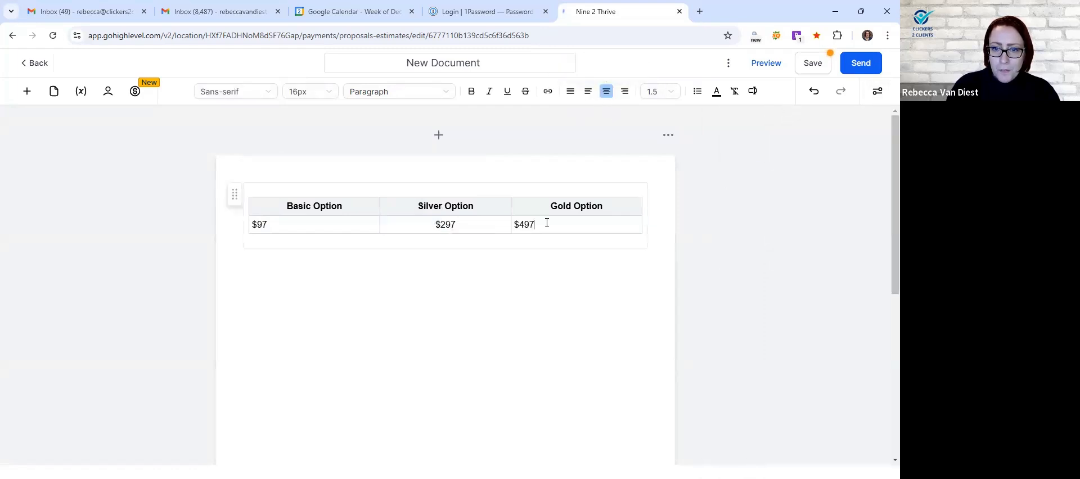
{"action": "left_click", "coordinate": [606, 92]}
{"action": "left_click", "coordinate": [291, 229]}
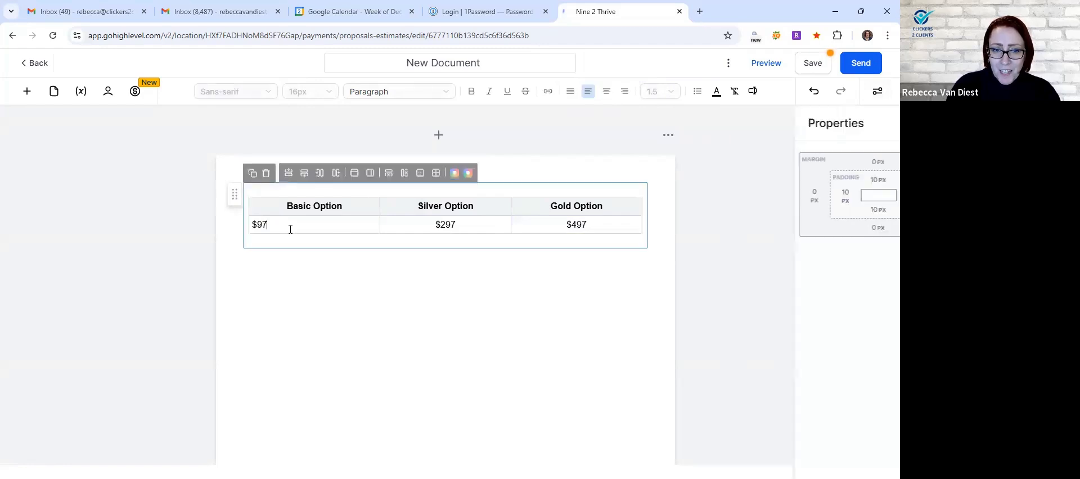
{"action": "left_click", "coordinate": [606, 91]}
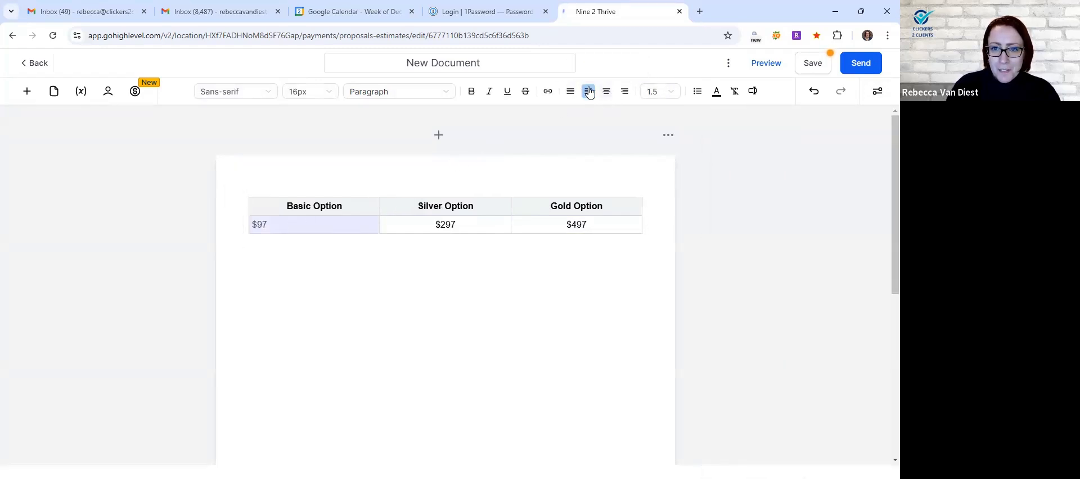
{"action": "left_click", "coordinate": [344, 227]}
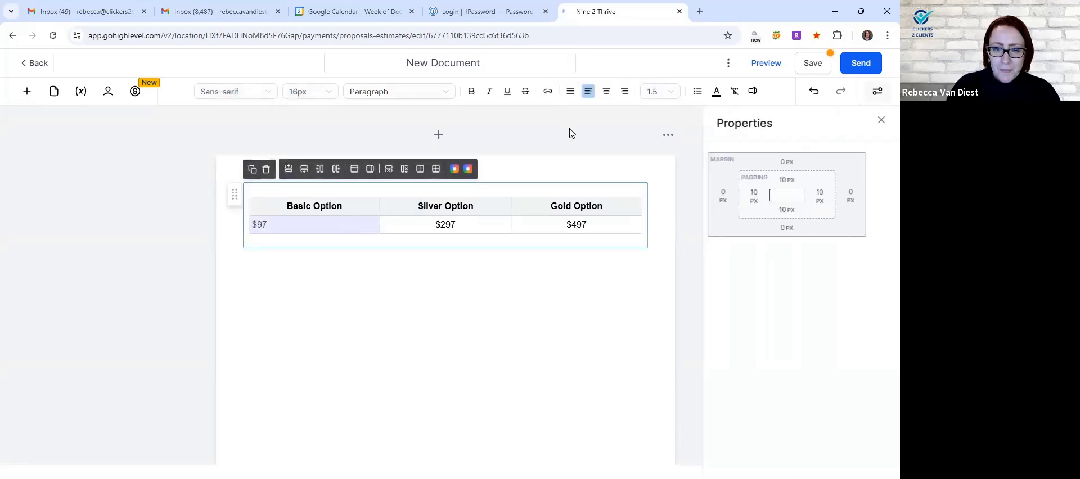
{"action": "left_click", "coordinate": [604, 94]}
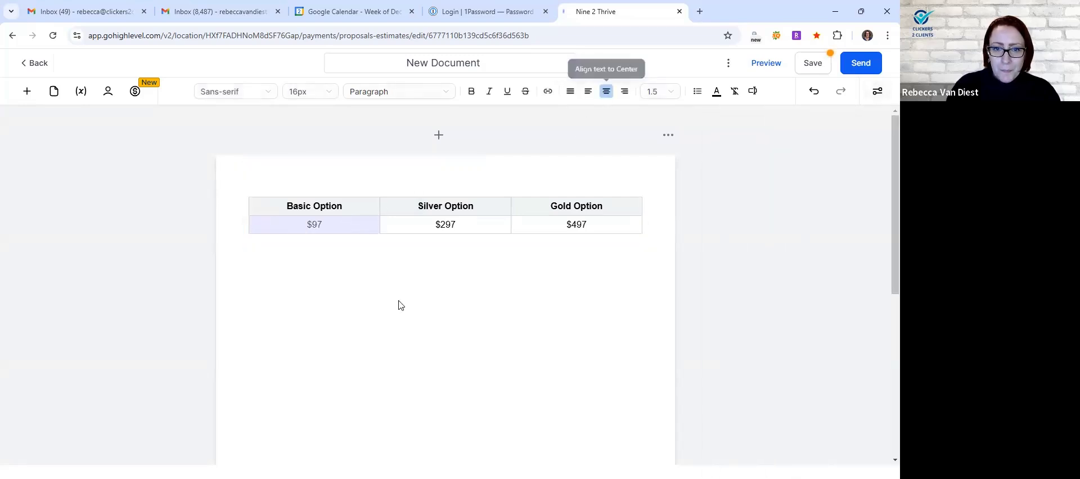
Add a text block above the pricing table and change its heading to "24 Month Contract"
{"action": "left_click", "coordinate": [28, 93]}
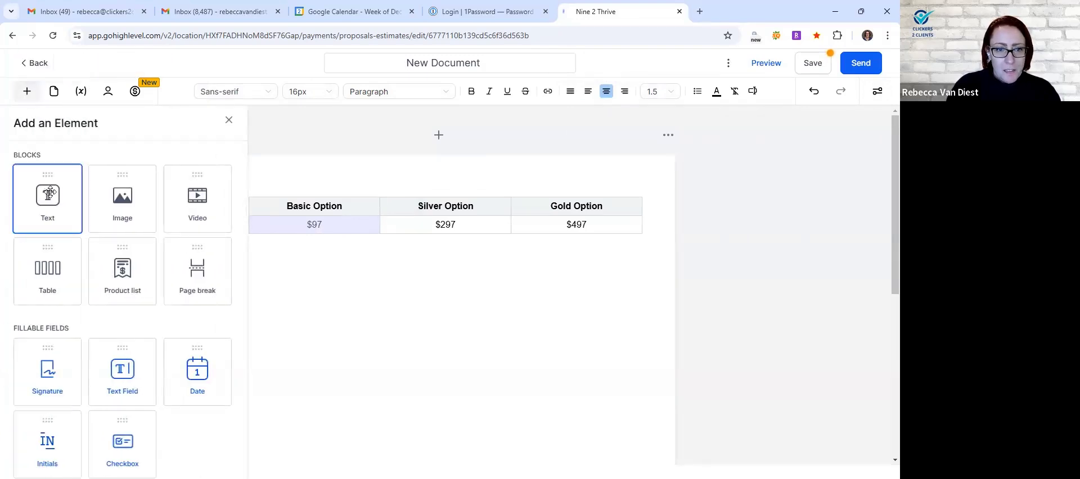
{"action": "left_click_drag", "start_coordinate": [50, 193], "coordinate": [372, 146]}
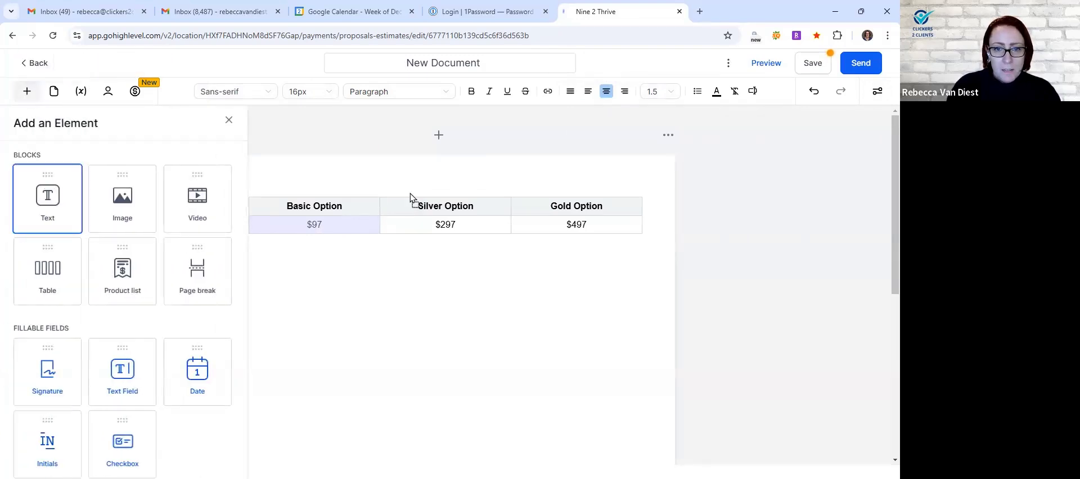
{"action": "left_click_drag", "start_coordinate": [410, 184], "coordinate": [352, 202]}
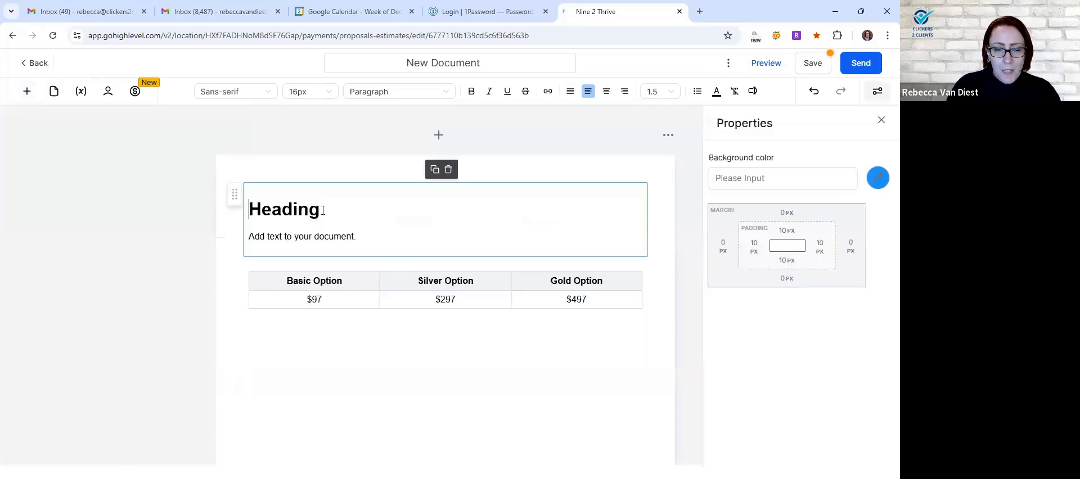
{"action": "double_click", "coordinate": [323, 210]}
{"action": "type", "text": "Contract"}
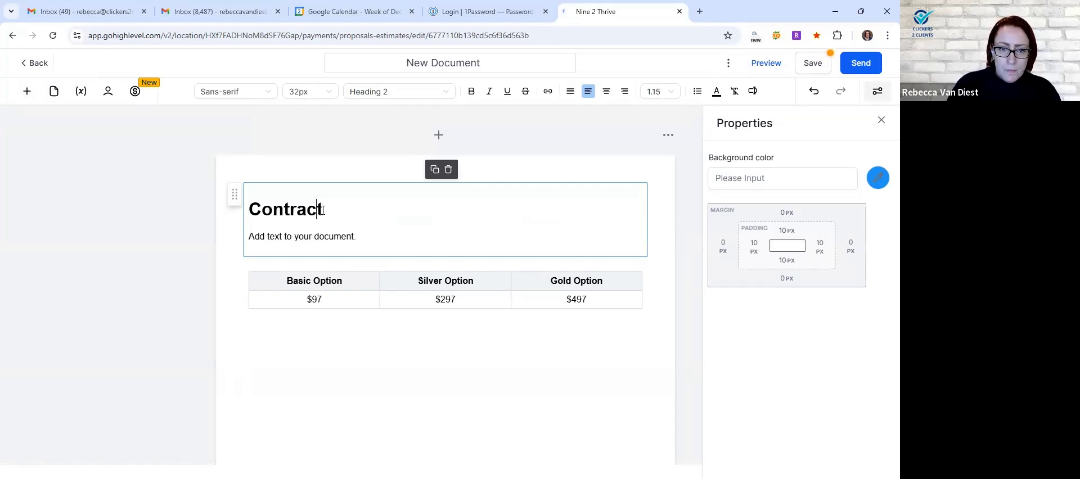
{"action": "type", "text": "23"}
{"action": "key", "text": "BackSpace"}
{"action": "key", "text": "BackSpace"}
{"action": "type", "text": "4 Month"}
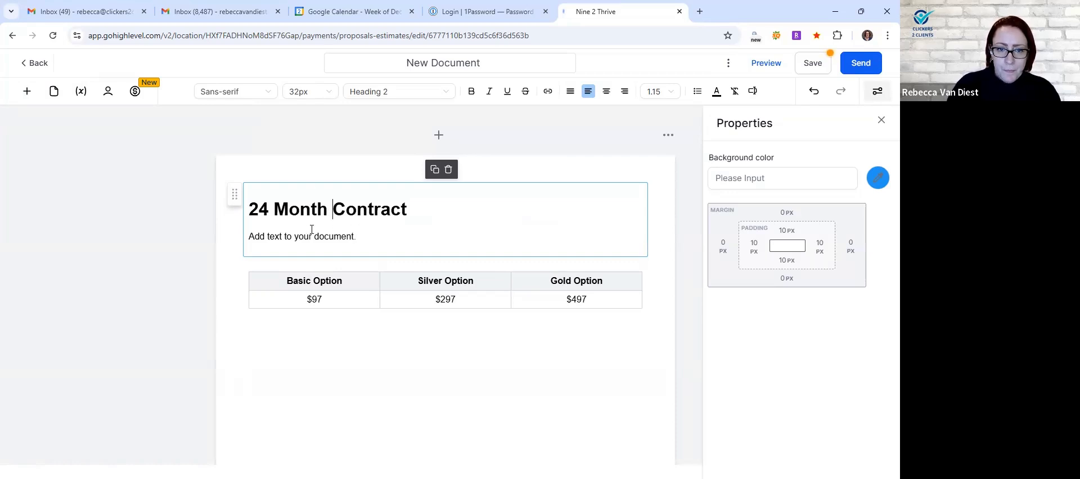
Center the "24 Month Contract" heading and the placeholder text line beneath it
{"action": "triple_click", "coordinate": [324, 237]}
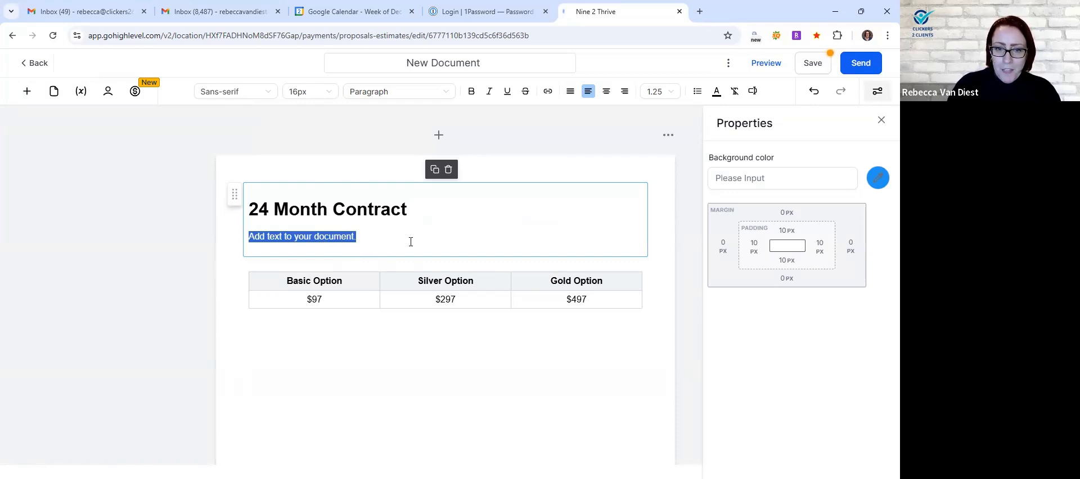
{"action": "left_click", "coordinate": [424, 205]}
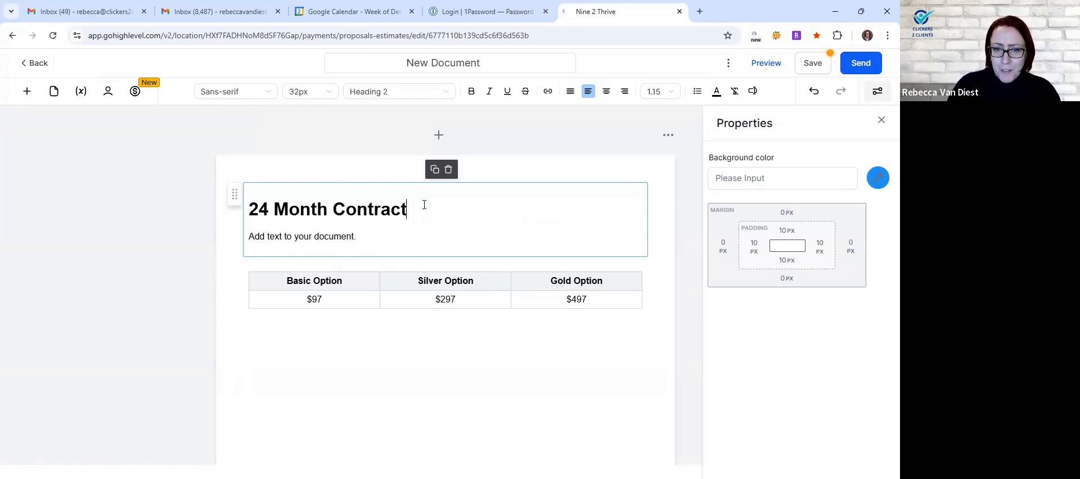
{"action": "triple_click", "coordinate": [424, 205]}
{"action": "key", "text": "ctrl+a"}
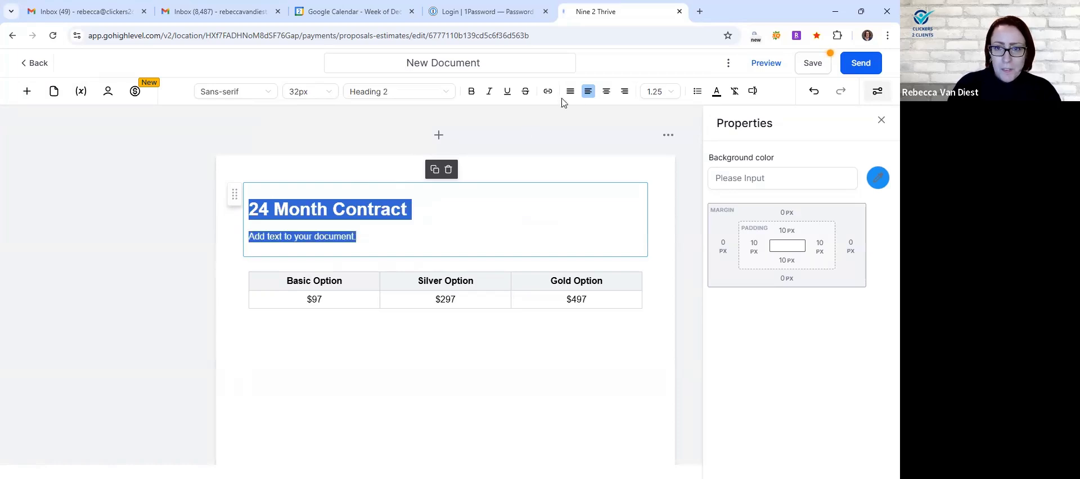
{"action": "left_click", "coordinate": [606, 91]}
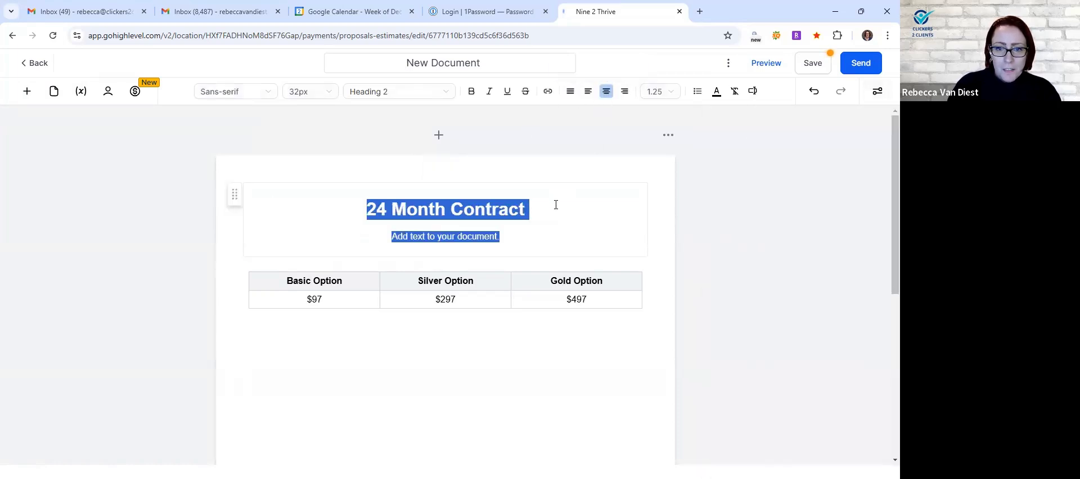
{"action": "left_click", "coordinate": [519, 246]}
{"action": "left_click", "coordinate": [504, 296]}
{"action": "left_click", "coordinate": [500, 194]}
{"action": "triple_click", "coordinate": [445, 237]}
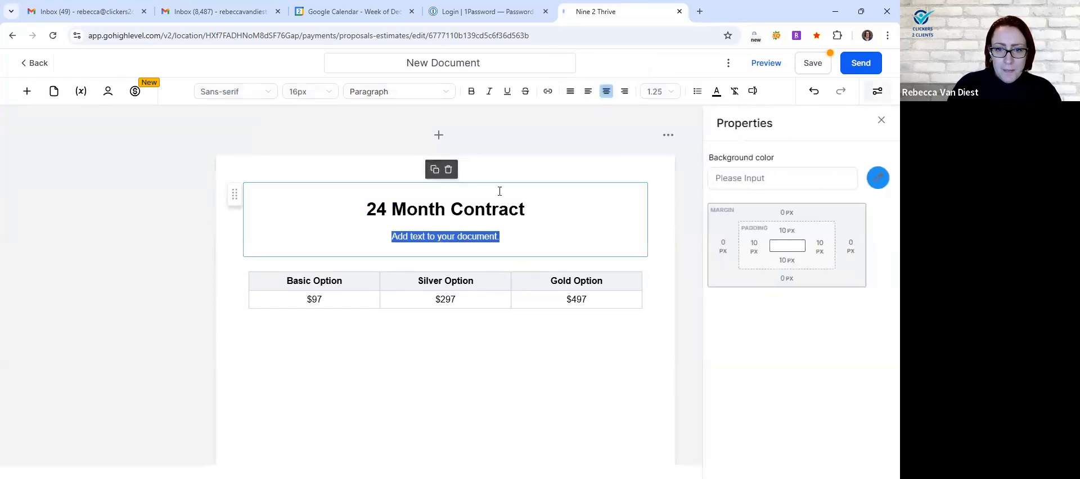
{"action": "left_click", "coordinate": [519, 236]}
{"action": "key", "text": "Return"}
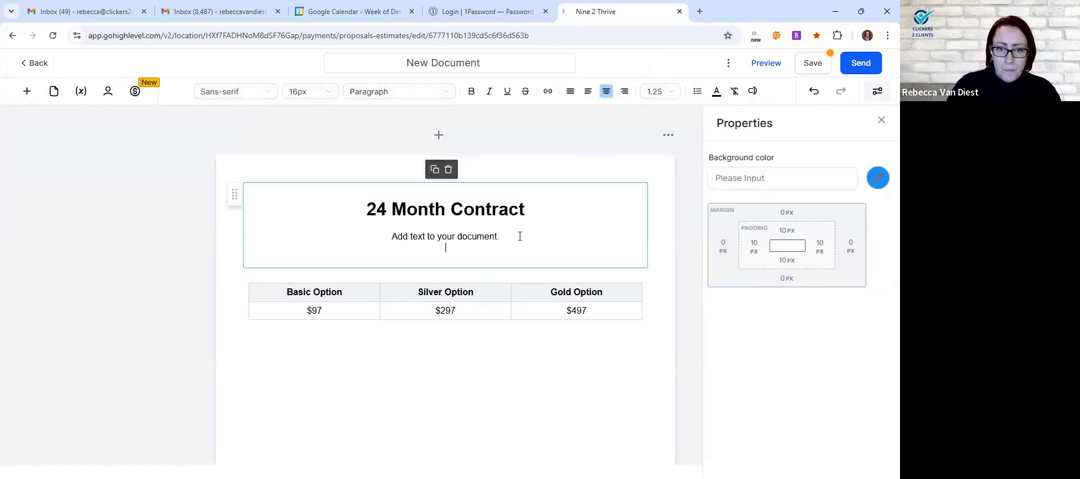
{"action": "key", "text": "BackSpace"}
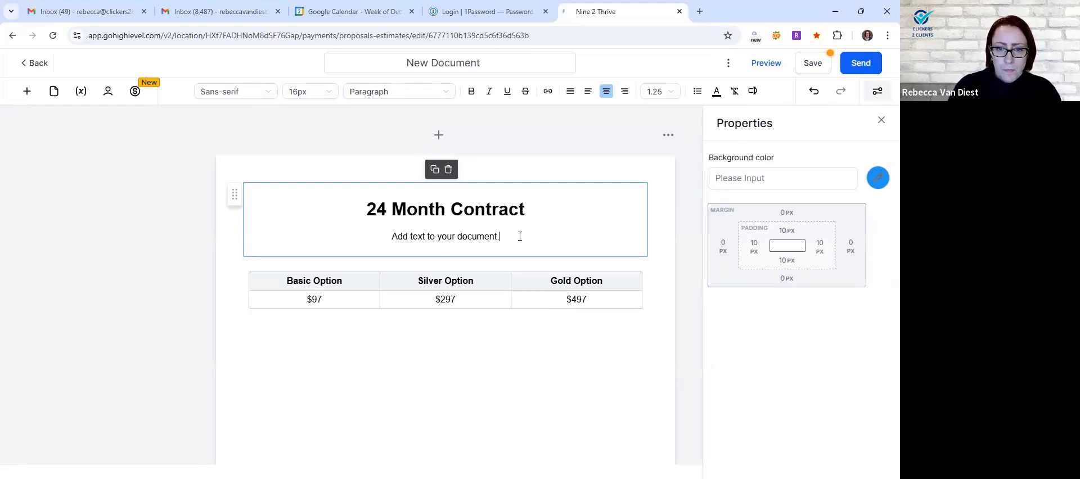
Add a text block between the contract heading and the pricing table and delete its heading line
{"action": "left_click", "coordinate": [27, 91]}
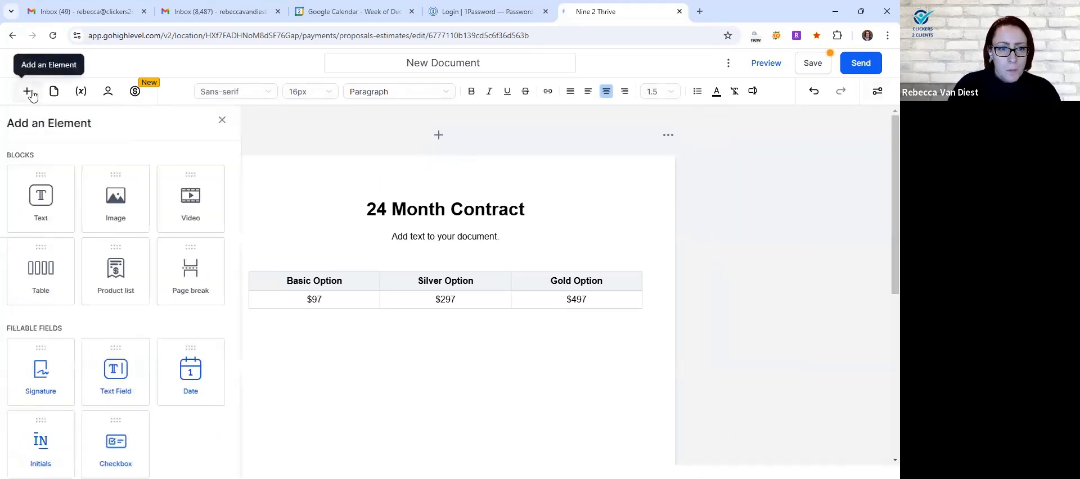
{"action": "left_click_drag", "start_coordinate": [49, 194], "coordinate": [94, 208]}
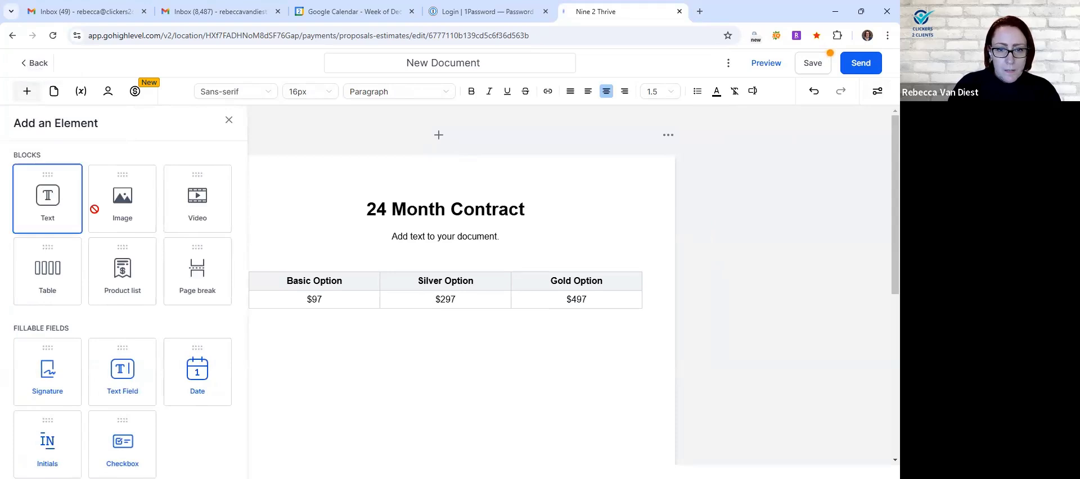
{"action": "left_click_drag", "start_coordinate": [400, 248], "coordinate": [415, 256]}
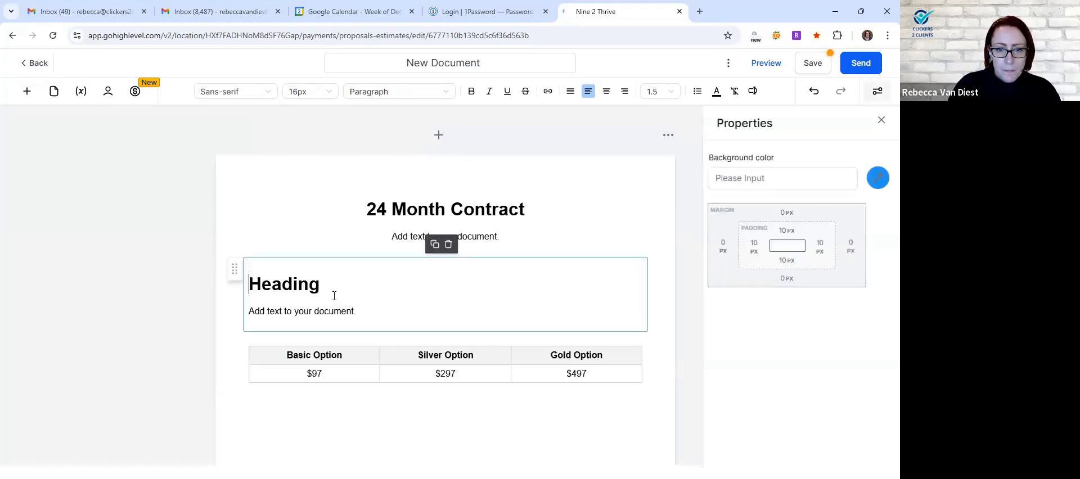
{"action": "double_click", "coordinate": [310, 288]}
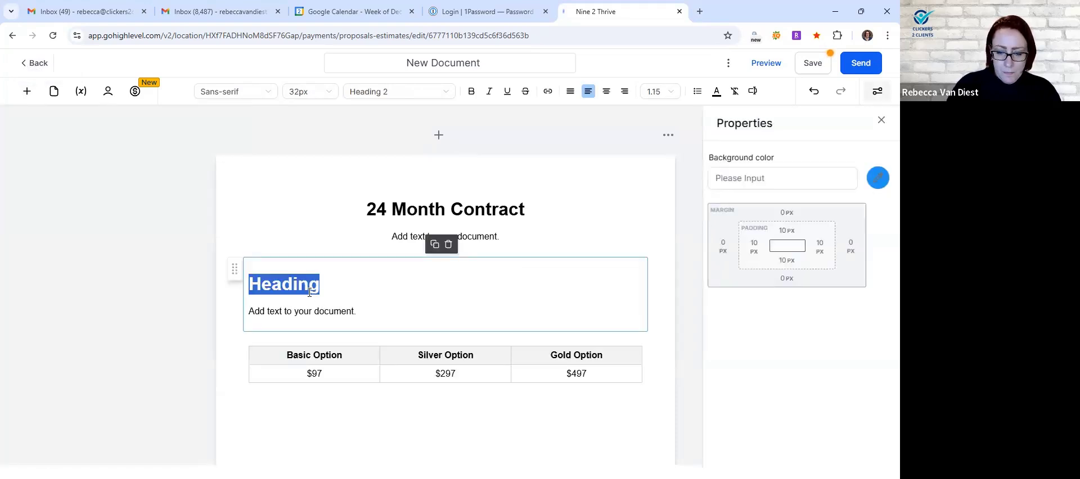
{"action": "key", "text": "BackSpace"}
{"action": "key", "text": "BackSpace"}
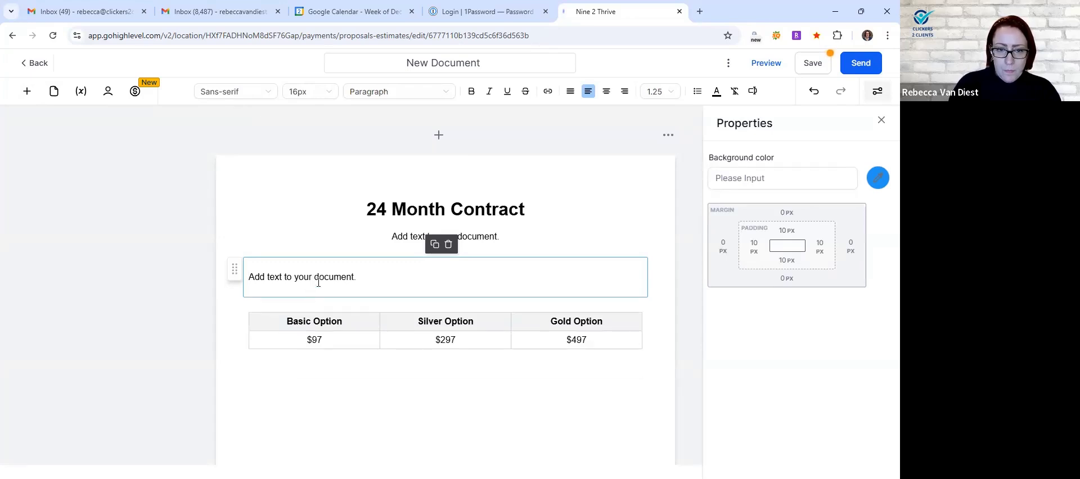
Center the new text block's placeholder line and replace it with "Services/Packages:"
{"action": "triple_click", "coordinate": [318, 283]}
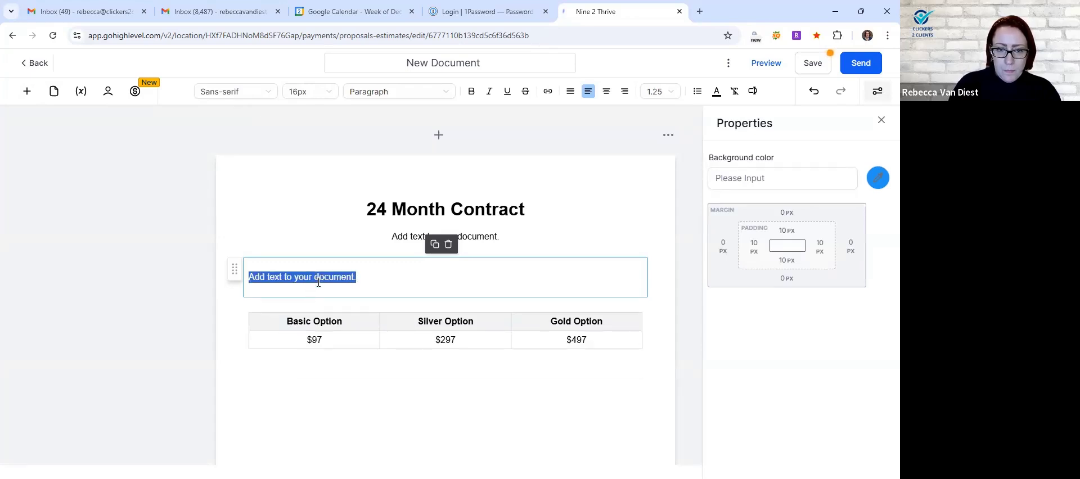
{"action": "left_click", "coordinate": [606, 91]}
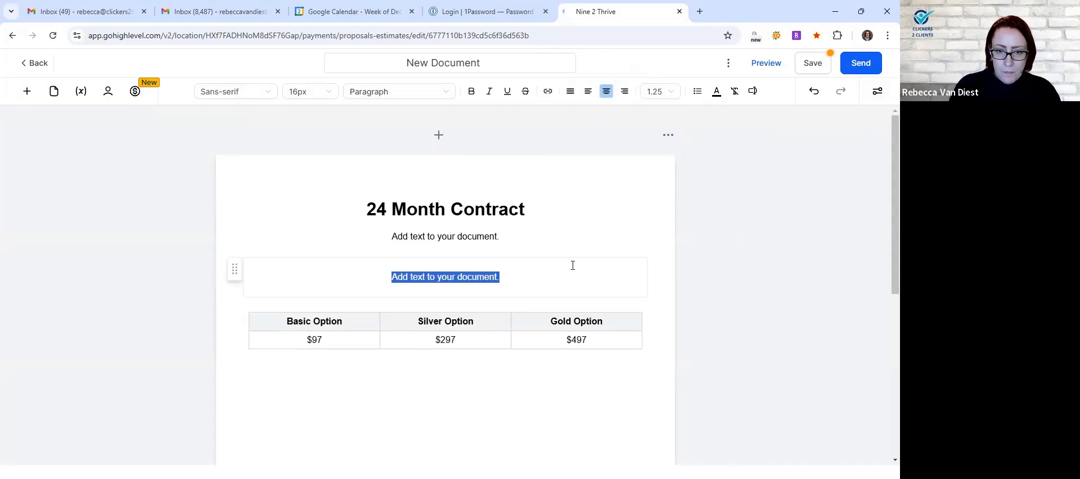
{"action": "type", "text": "Services:"}
{"action": "key", "text": "BackSpace"}
{"action": "type", "text": "/Package:"}
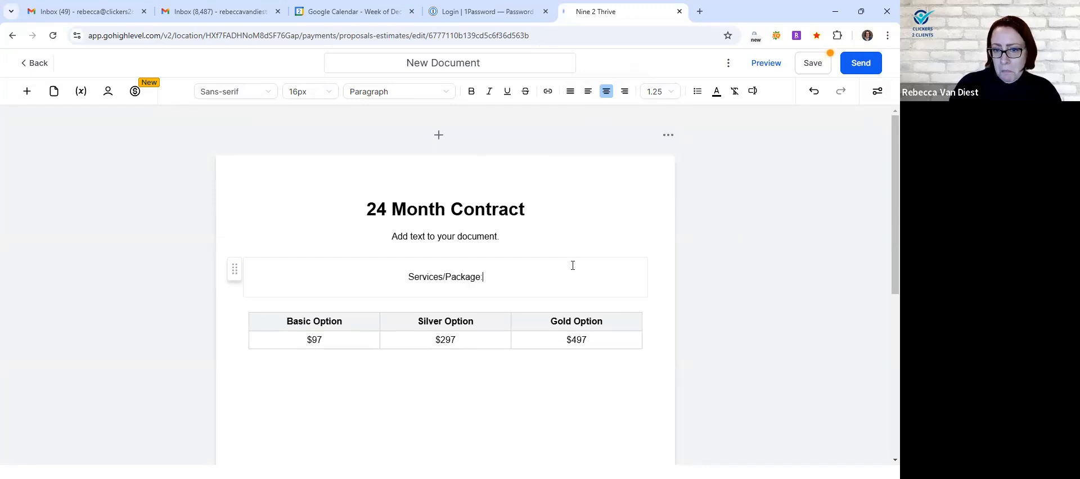
{"action": "type", "text": "S"}
{"action": "key", "text": "BackSpace"}
{"action": "key", "text": "BackSpace"}
{"action": "type", "text": "s:"}
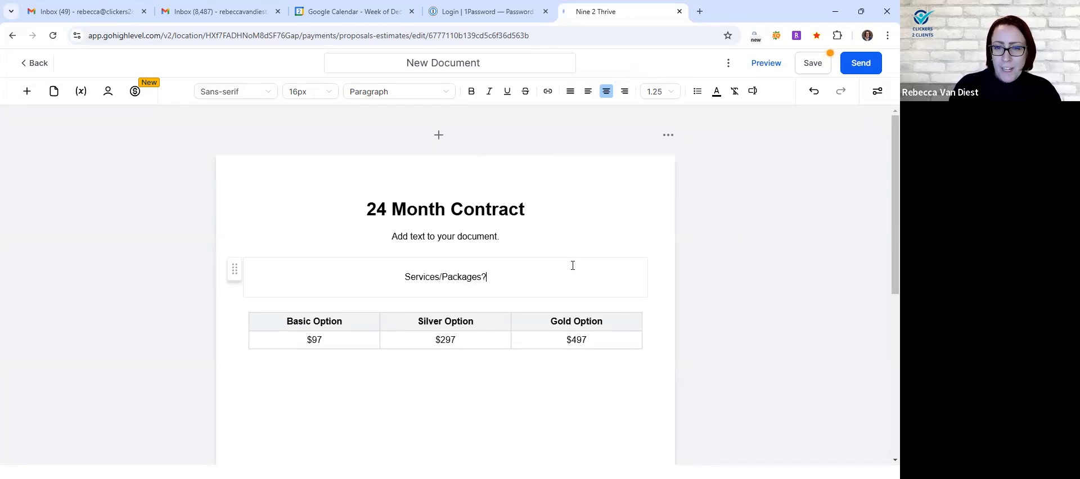
Make the "Services/Packages:" line bold and set its font size to 18px
{"action": "triple_click", "coordinate": [466, 281]}
{"action": "left_click", "coordinate": [471, 91]}
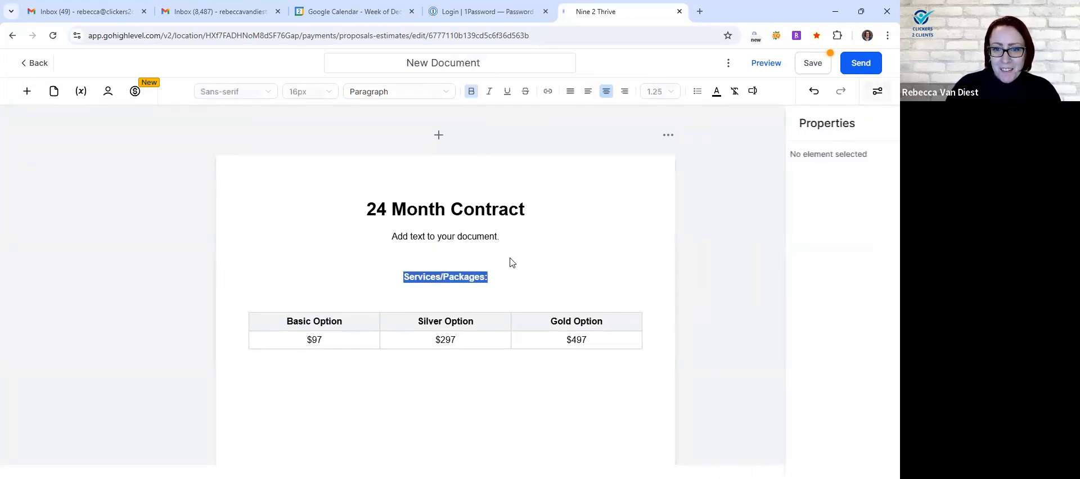
{"action": "left_click", "coordinate": [306, 92]}
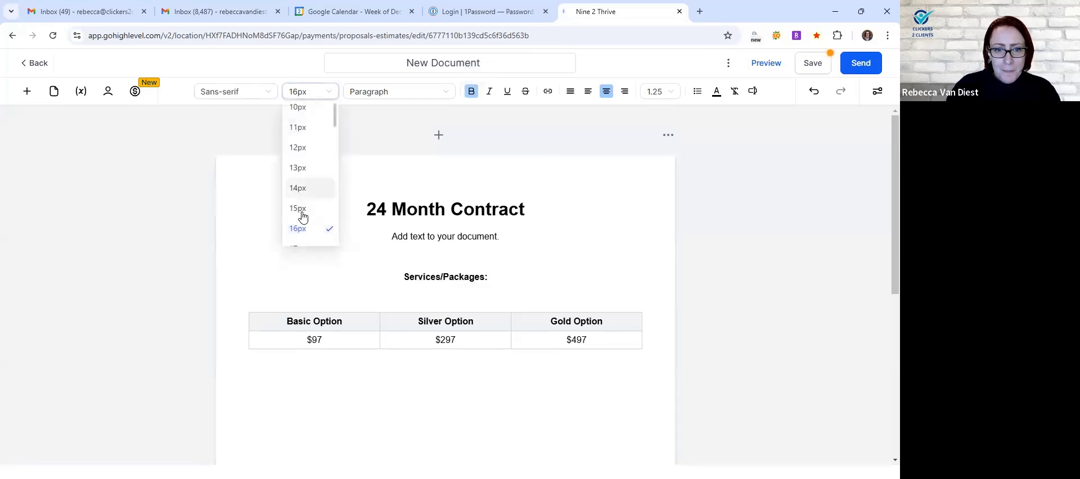
{"action": "scroll", "coordinate": [299, 203], "scroll_direction": "down", "scroll_amount": 1}
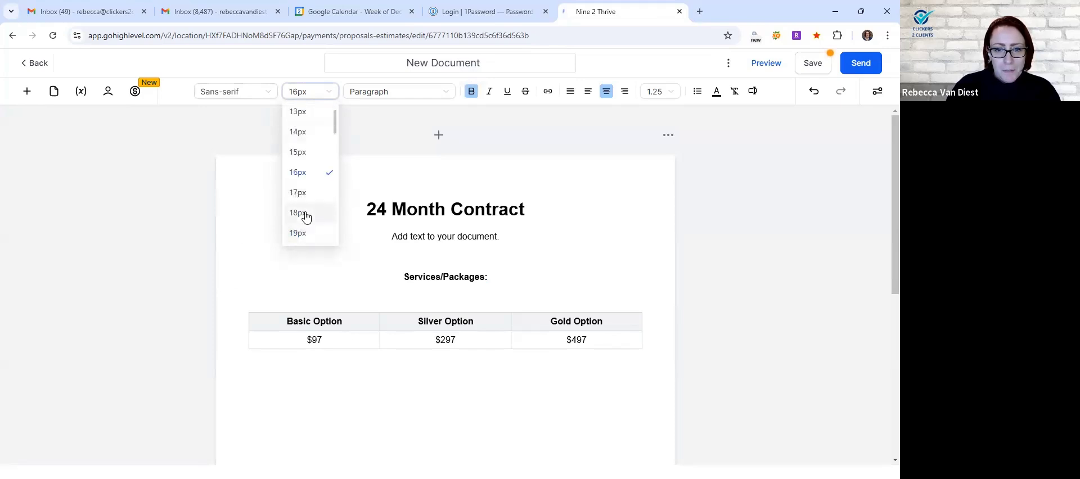
{"action": "left_click", "coordinate": [305, 214]}
{"action": "left_click", "coordinate": [319, 273]}
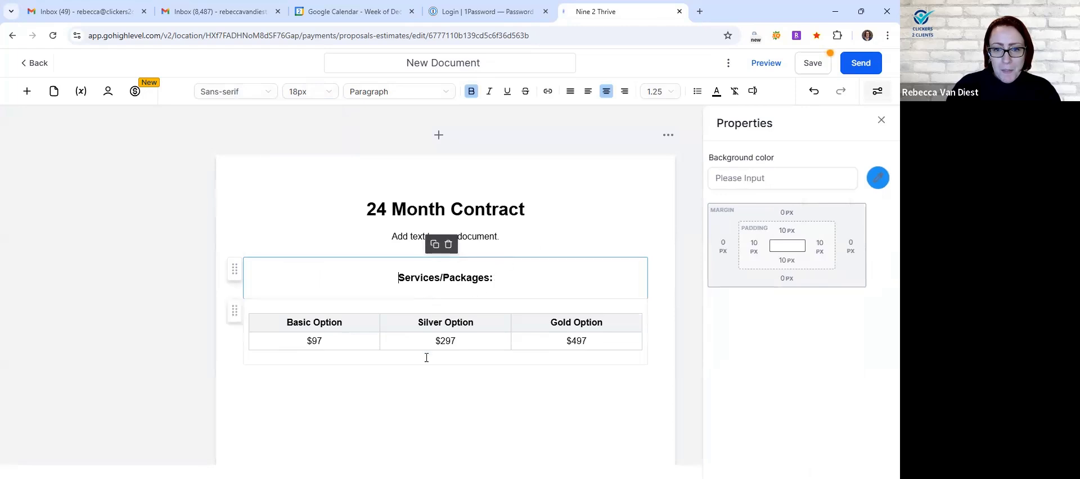
{"action": "left_click", "coordinate": [430, 386]}
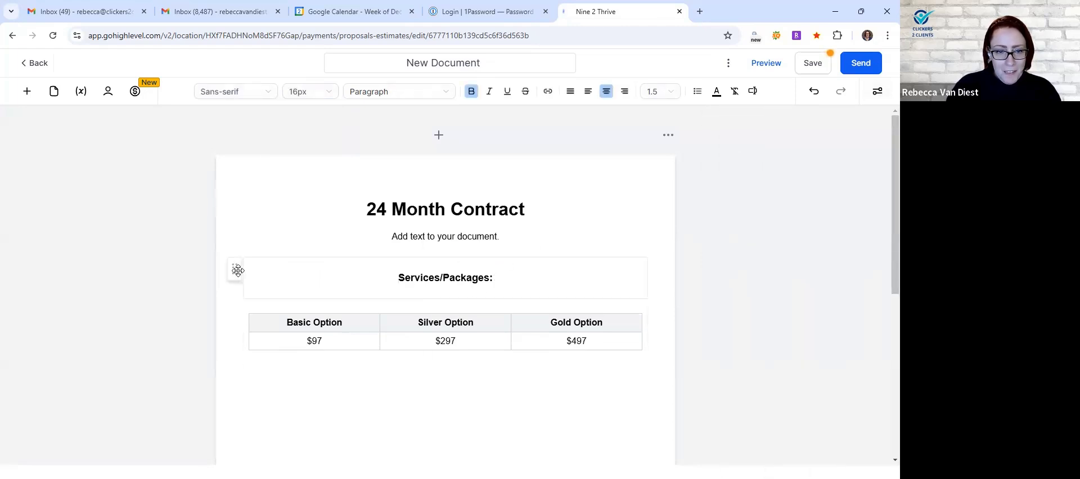
Set the "Services/Packages:" block's bottom padding to 0 px and its bottom margin to -29 px
{"action": "left_click_drag", "start_coordinate": [398, 277], "coordinate": [494, 278]}
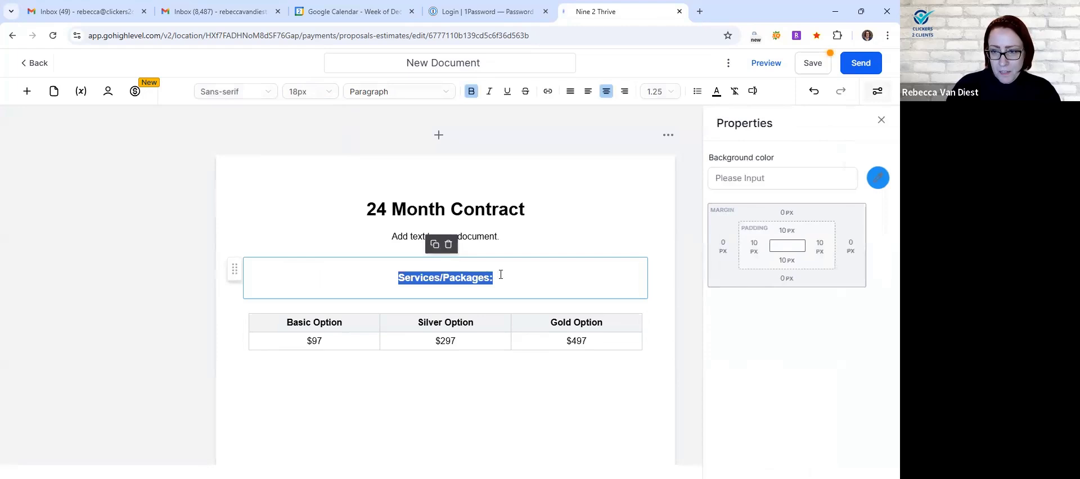
{"action": "left_click", "coordinate": [787, 262]}
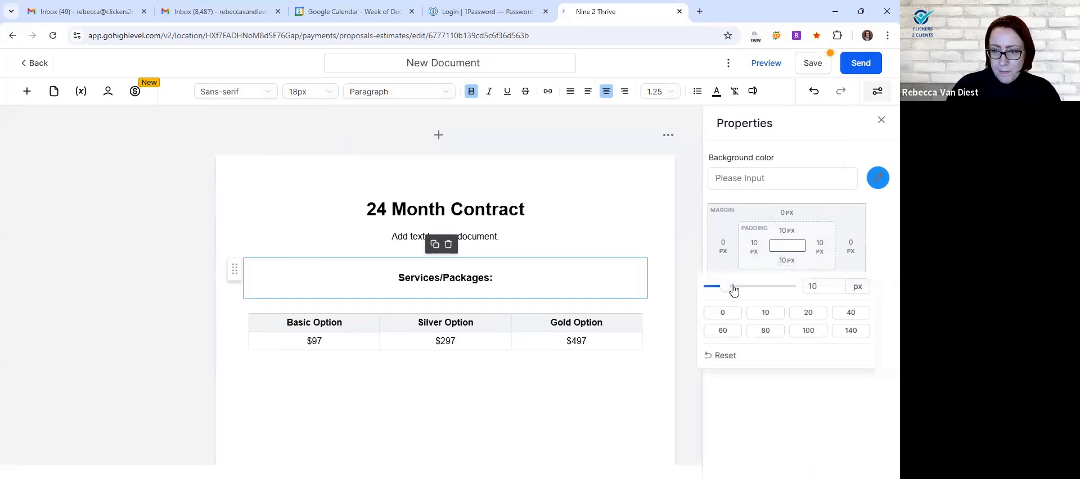
{"action": "left_click", "coordinate": [722, 313]}
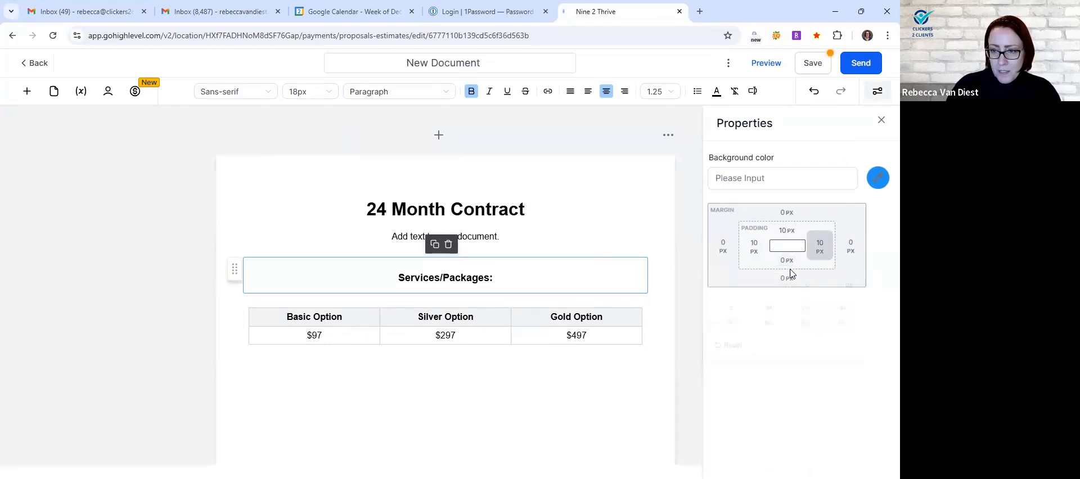
{"action": "mouse_move", "coordinate": [791, 280]}
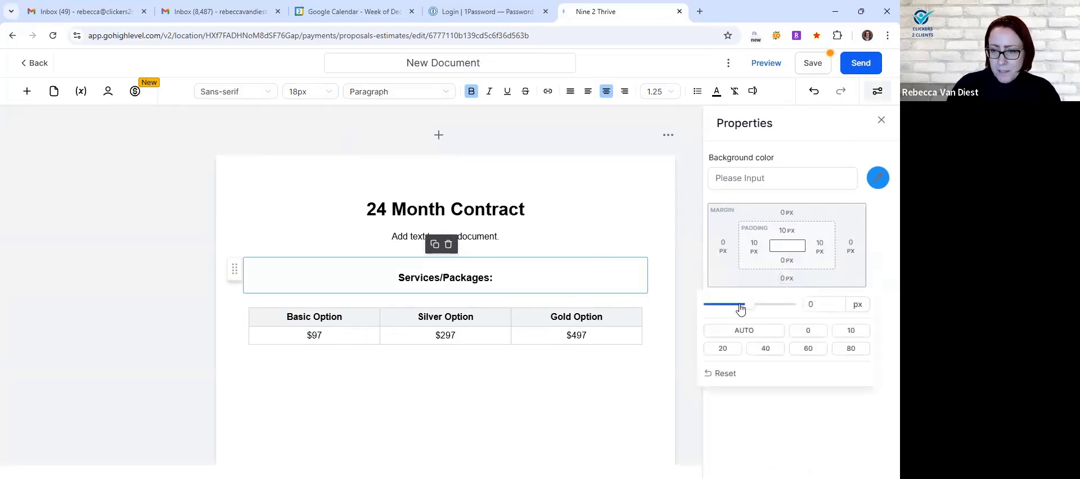
{"action": "mouse_move", "coordinate": [747, 309]}
{"action": "left_mouse_down"}
{"action": "mouse_move", "coordinate": [709, 306]}
{"action": "mouse_move", "coordinate": [727, 309]}
{"action": "left_mouse_up"}
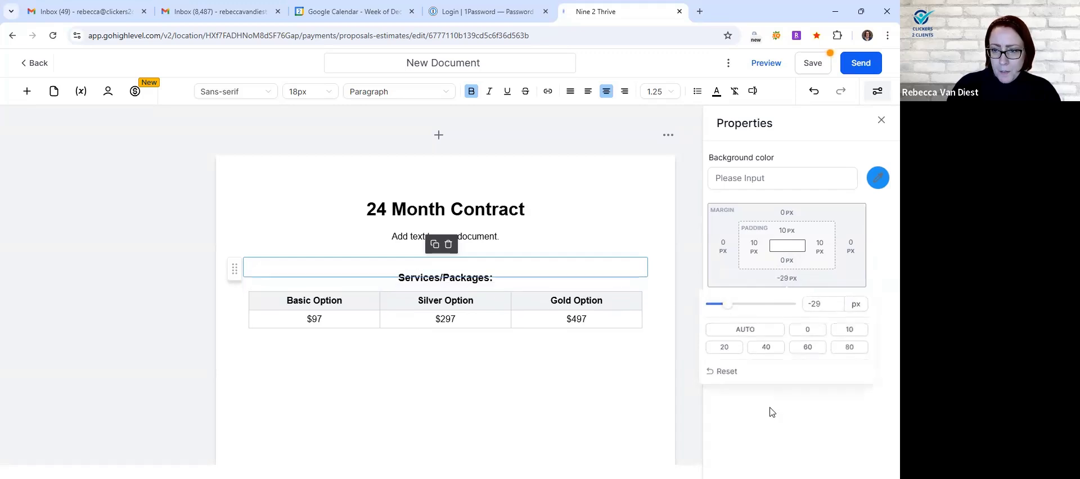
{"action": "left_click", "coordinate": [512, 391]}
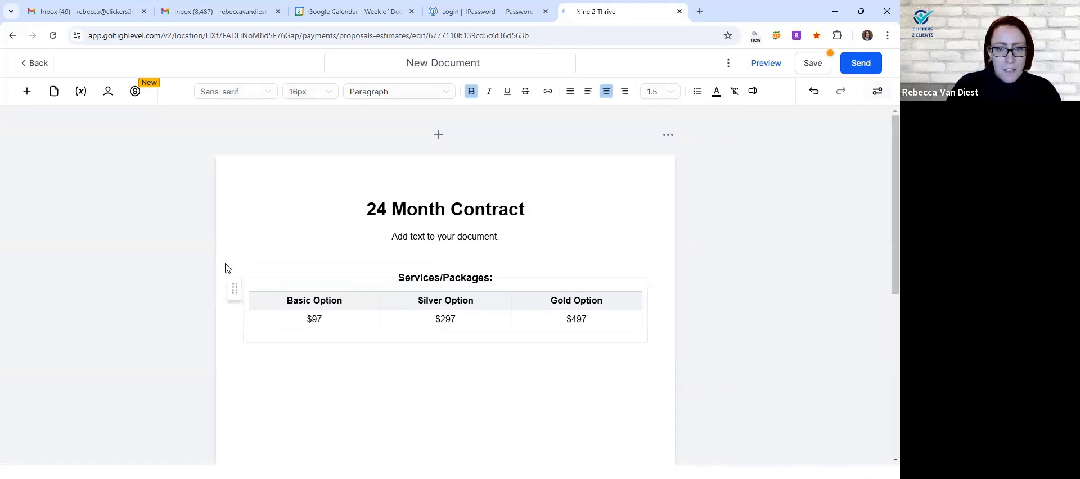
Add an image block between the contract heading text and the "Services/Packages:" line
{"action": "left_click", "coordinate": [30, 92]}
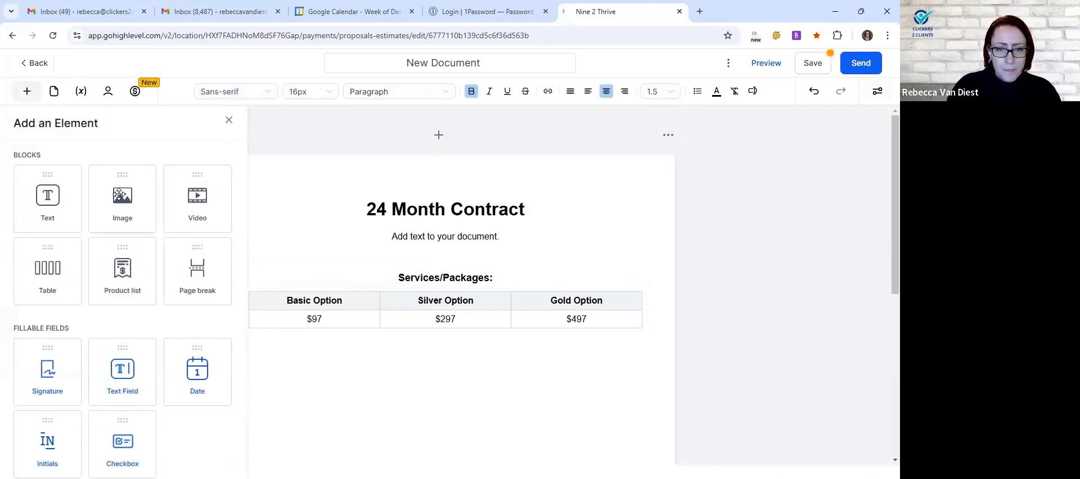
{"action": "left_click_drag", "start_coordinate": [121, 196], "coordinate": [451, 254]}
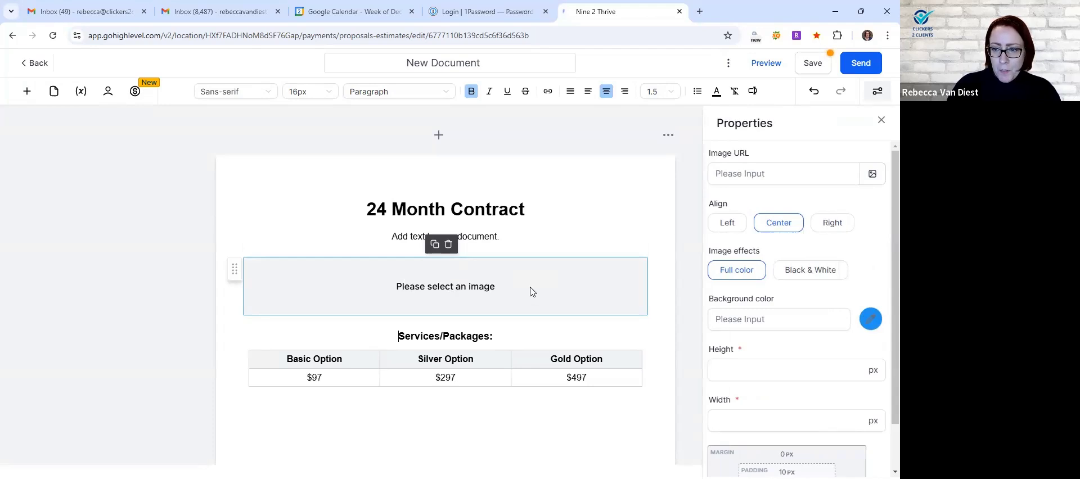
{"action": "scroll", "coordinate": [774, 313], "scroll_direction": "down", "scroll_amount": 2}
{"action": "scroll", "coordinate": [812, 323], "scroll_direction": "up", "scroll_amount": 2}
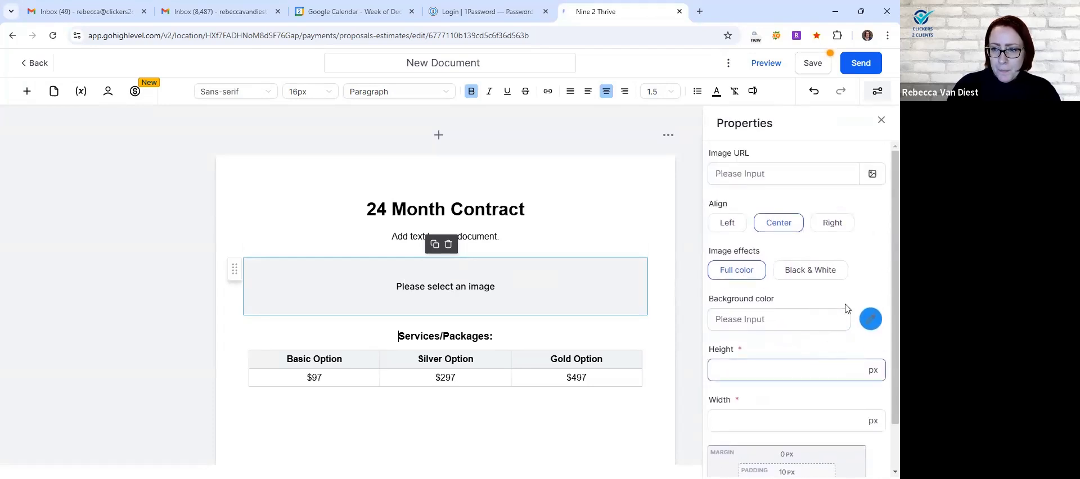
Fill the image block with "Clickers2Clients Logo (1).png" from the media library
{"action": "left_click", "coordinate": [873, 175]}
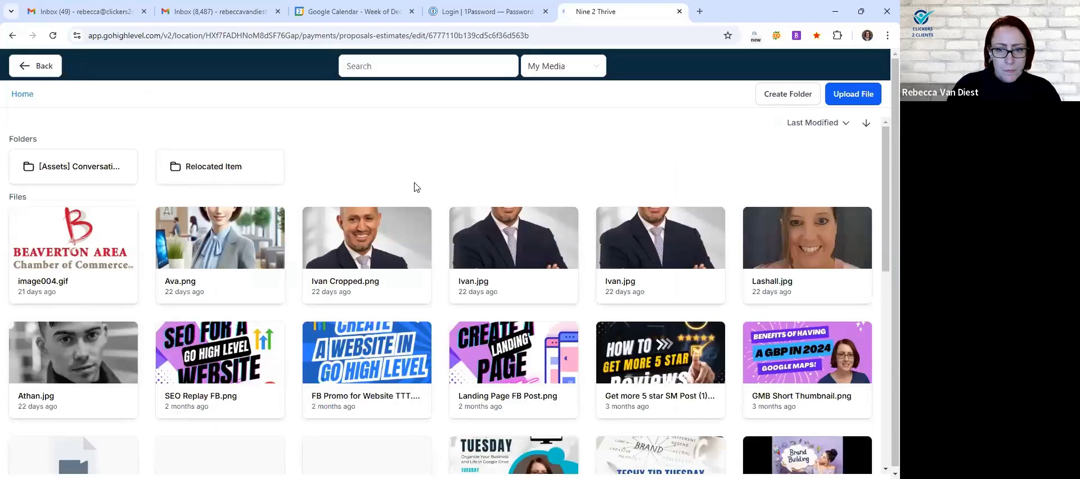
{"action": "scroll", "coordinate": [411, 248], "scroll_direction": "down", "scroll_amount": 4}
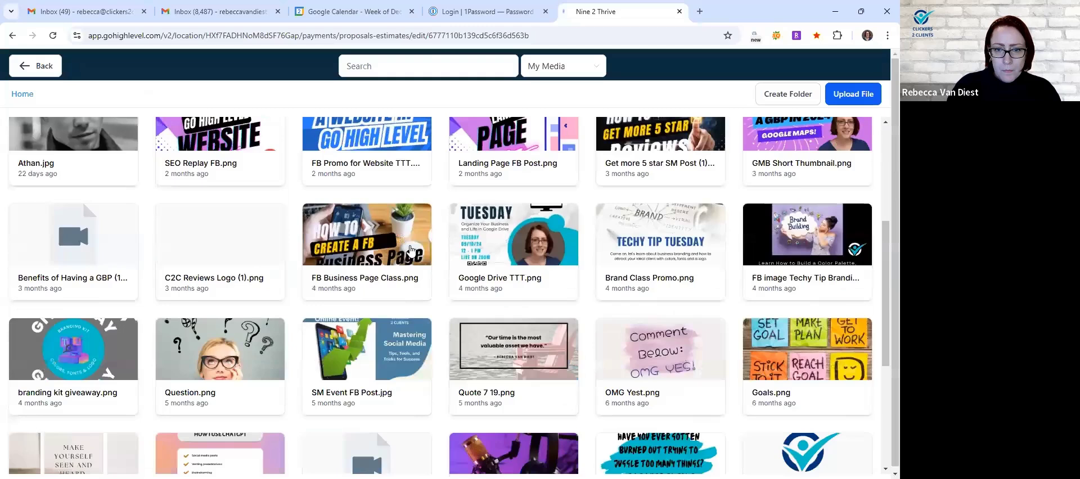
{"action": "scroll", "coordinate": [411, 252], "scroll_direction": "down", "scroll_amount": 4}
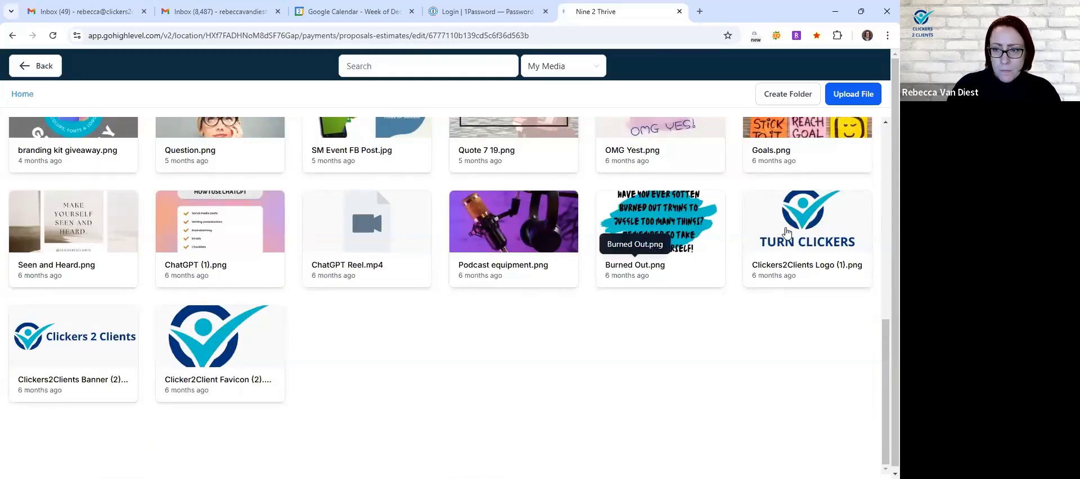
{"action": "left_click", "coordinate": [804, 231]}
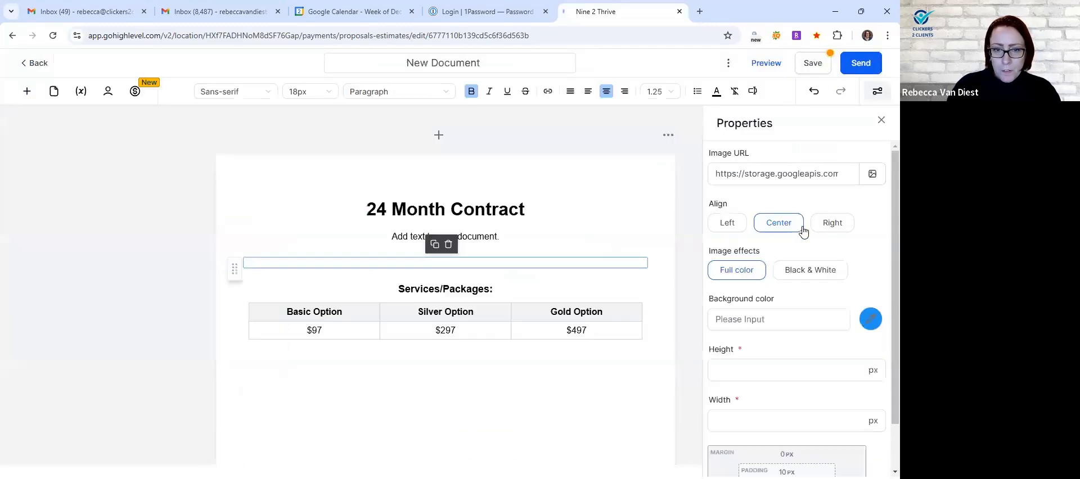
{"action": "scroll", "coordinate": [551, 277], "scroll_direction": "down", "scroll_amount": 1}
{"action": "scroll", "coordinate": [551, 277], "scroll_direction": "up", "scroll_amount": 3}
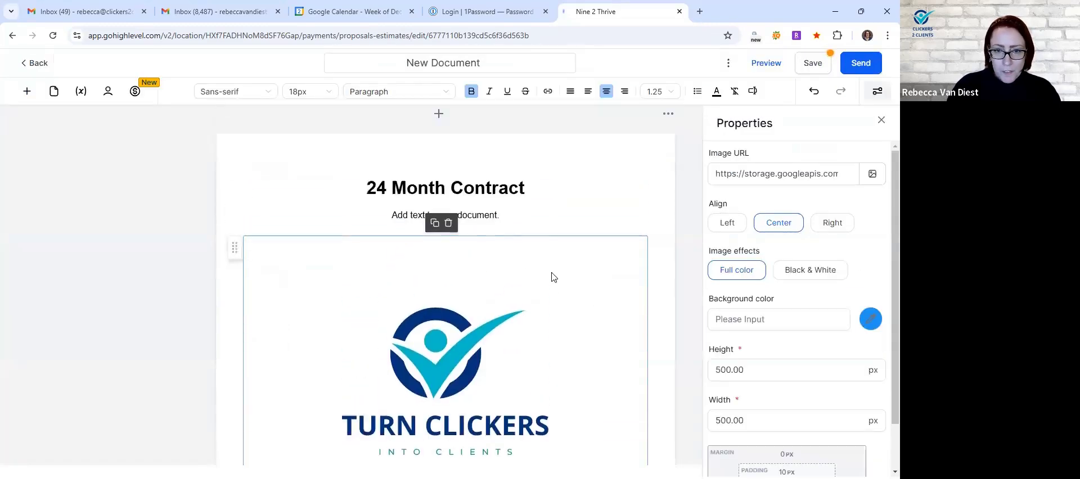
Set the logo image's height and width to 200 px each
{"action": "scroll", "coordinate": [607, 304], "scroll_direction": "down", "scroll_amount": 1}
{"action": "scroll", "coordinate": [636, 303], "scroll_direction": "down", "scroll_amount": 1}
{"action": "scroll", "coordinate": [796, 304], "scroll_direction": "down", "scroll_amount": 1}
{"action": "left_click", "coordinate": [809, 314]}
{"action": "double_click", "coordinate": [805, 316]}
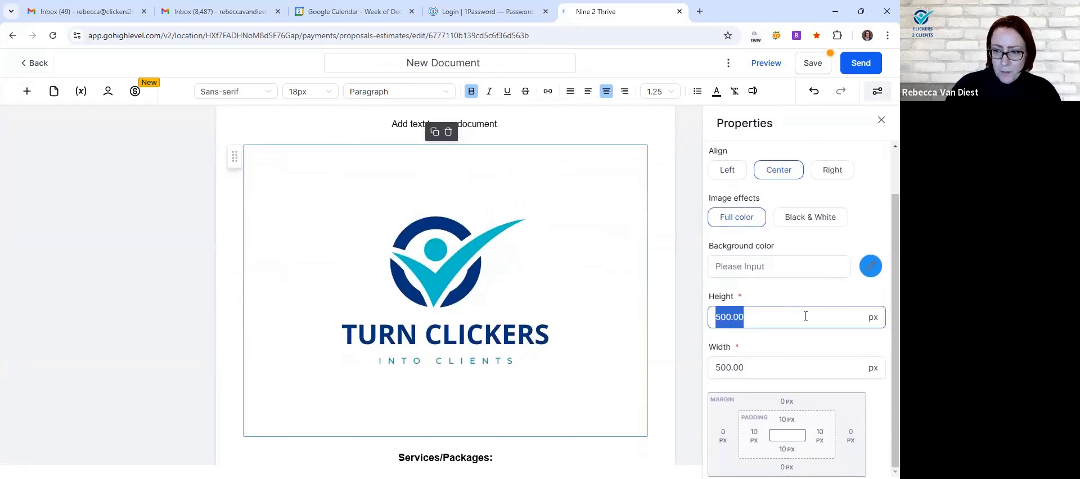
{"action": "type", "text": "200"}
{"action": "double_click", "coordinate": [790, 371]}
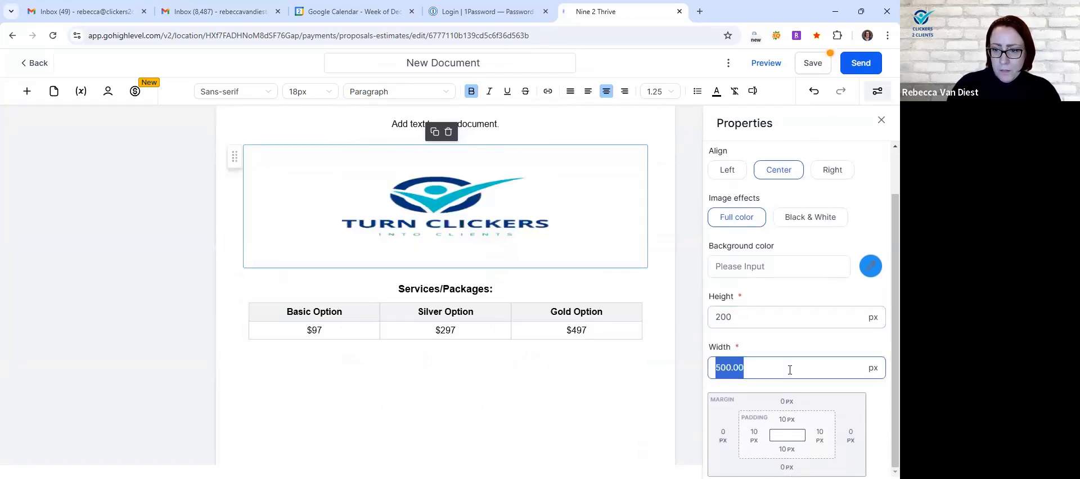
{"action": "type", "text": "200"}
{"action": "left_click", "coordinate": [793, 297]}
{"action": "left_click", "coordinate": [607, 373]}
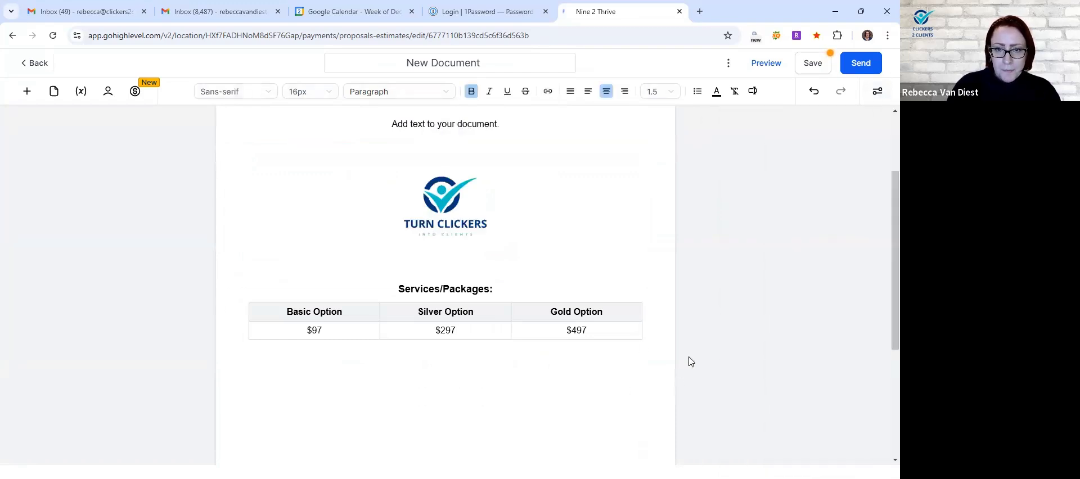
Delete the "Add text to your document." line beneath the "24 Month Contract" heading
{"action": "scroll", "coordinate": [689, 322], "scroll_direction": "up", "scroll_amount": 2}
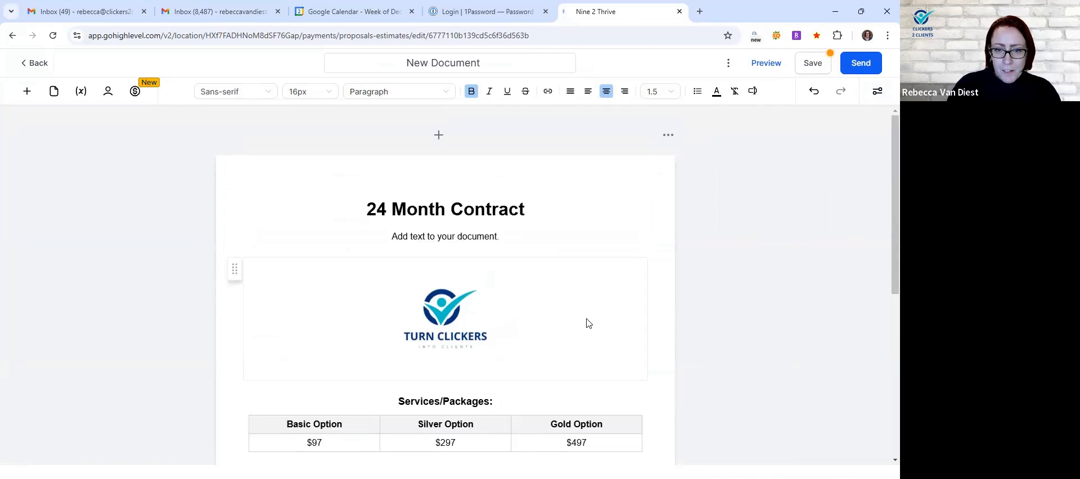
{"action": "scroll", "coordinate": [588, 323], "scroll_direction": "down", "scroll_amount": 3}
{"action": "scroll", "coordinate": [588, 323], "scroll_direction": "up", "scroll_amount": 3}
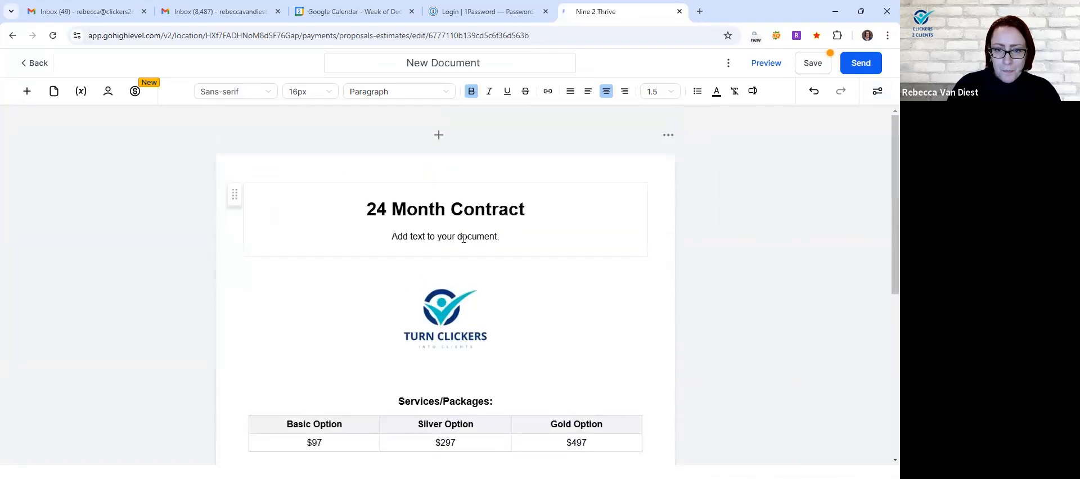
{"action": "triple_click", "coordinate": [463, 239]}
{"action": "key", "text": "BackSpace"}
{"action": "key", "text": "BackSpace"}
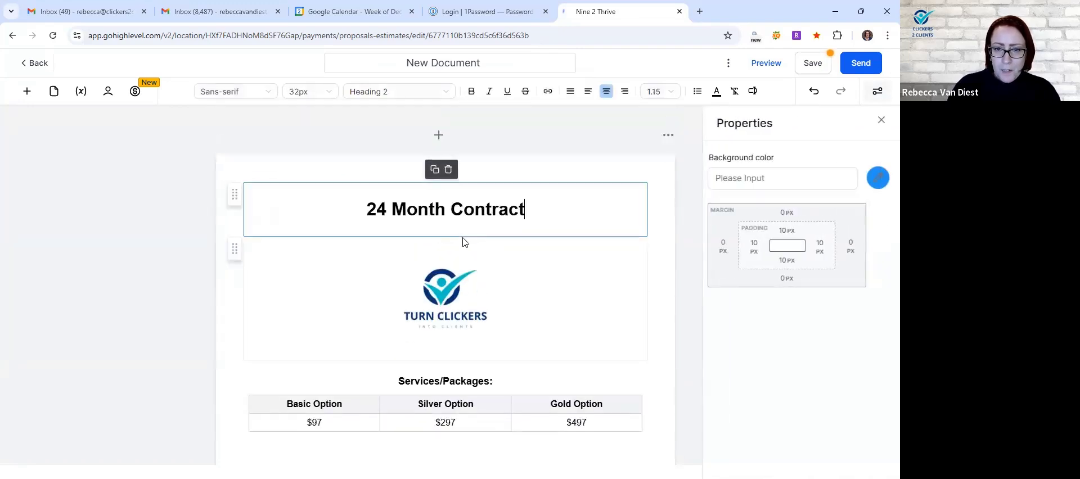
{"action": "left_click", "coordinate": [551, 301]}
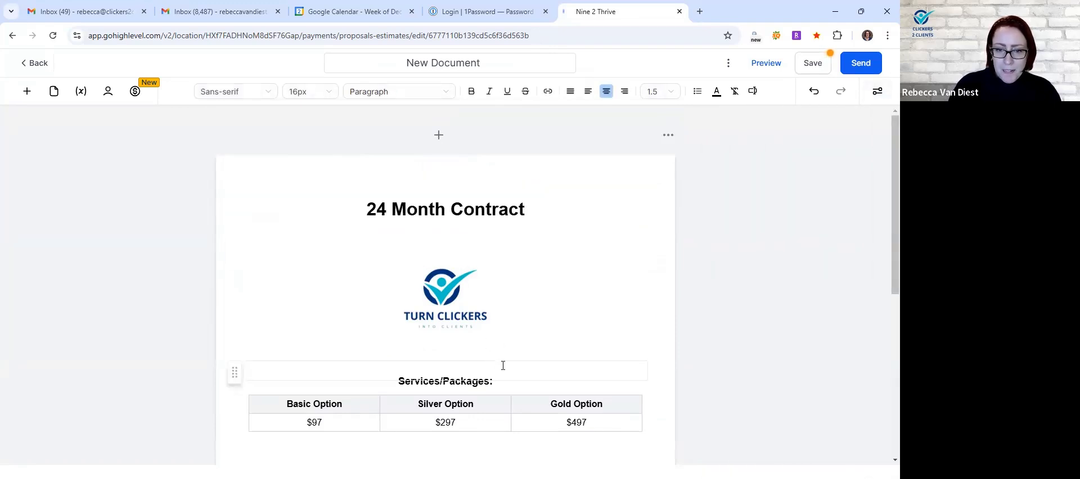
Add a signature field and position it centered in the blank area below the pricing options table
{"action": "scroll", "coordinate": [610, 330], "scroll_direction": "down", "scroll_amount": 2}
{"action": "scroll", "coordinate": [600, 340], "scroll_direction": "up", "scroll_amount": 1}
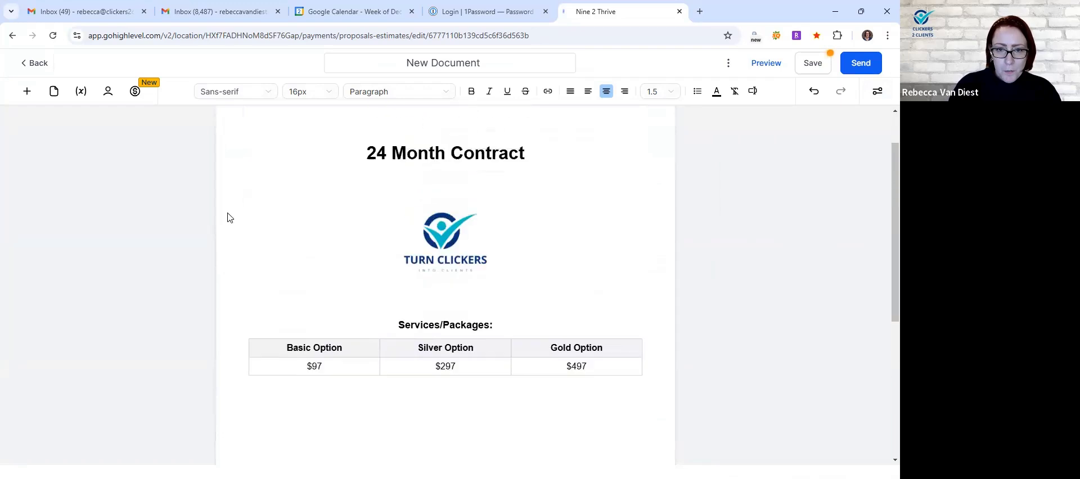
{"action": "left_click", "coordinate": [28, 91]}
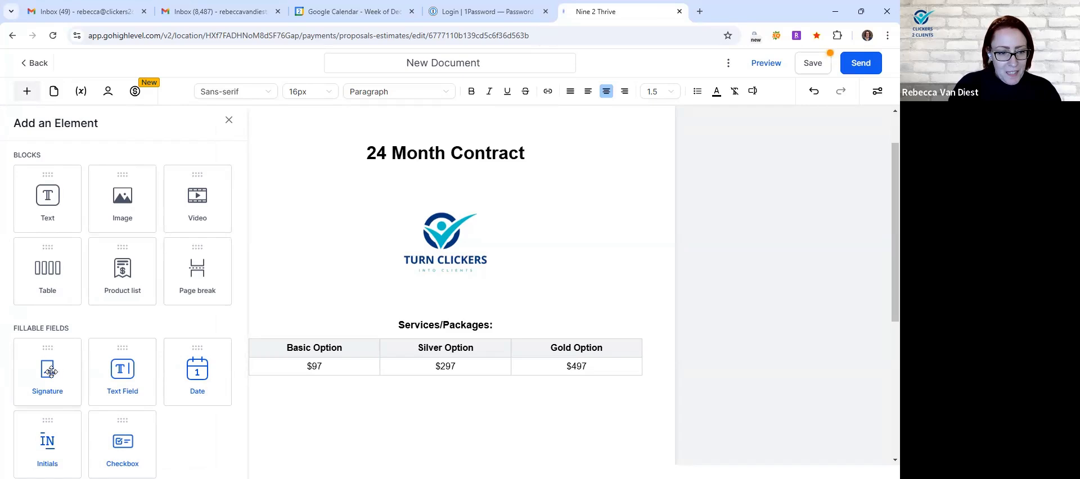
{"action": "left_click_drag", "start_coordinate": [51, 375], "coordinate": [202, 402]}
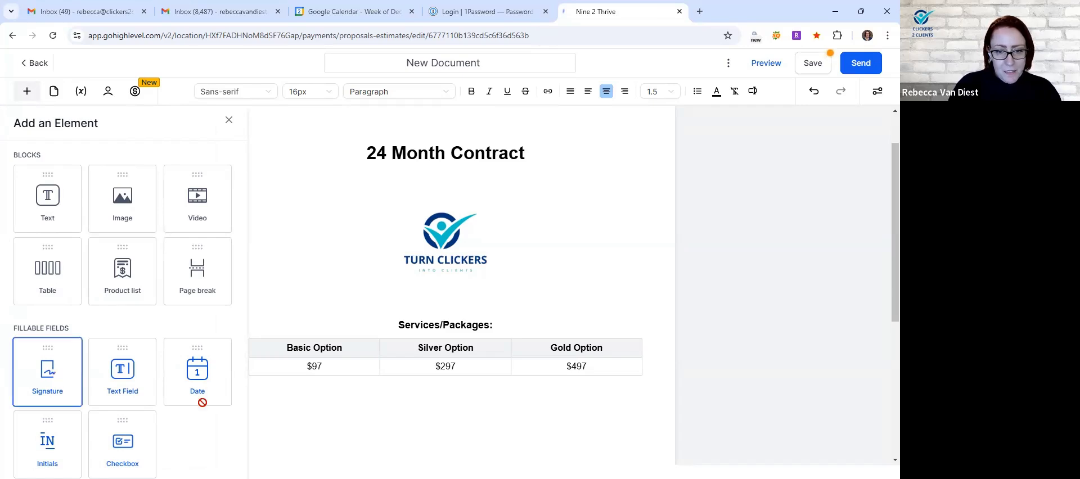
{"action": "left_click_drag", "start_coordinate": [411, 390], "coordinate": [441, 400]}
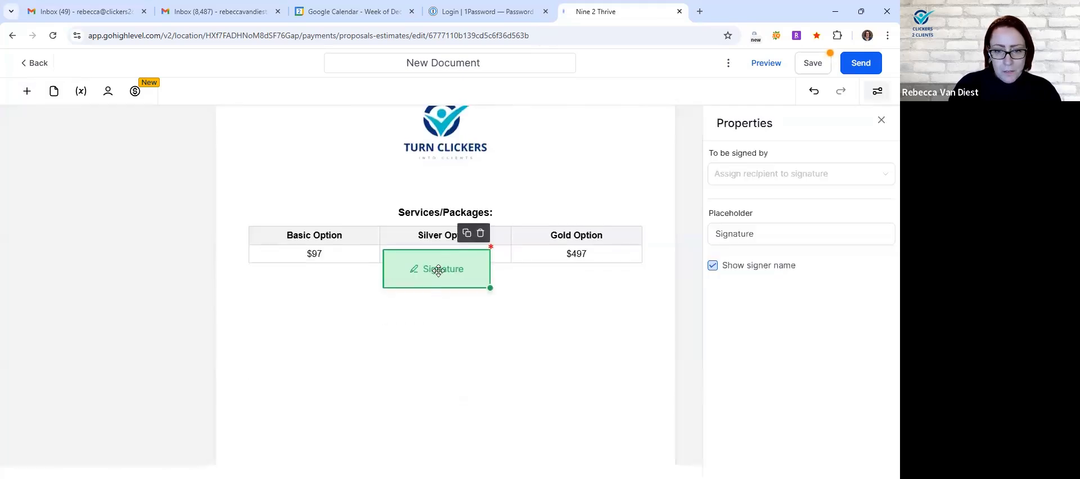
{"action": "mouse_move", "coordinate": [444, 326]}
{"action": "left_mouse_down"}
{"action": "mouse_move", "coordinate": [439, 366]}
{"action": "mouse_move", "coordinate": [415, 367]}
{"action": "mouse_move", "coordinate": [446, 363]}
{"action": "left_mouse_up"}
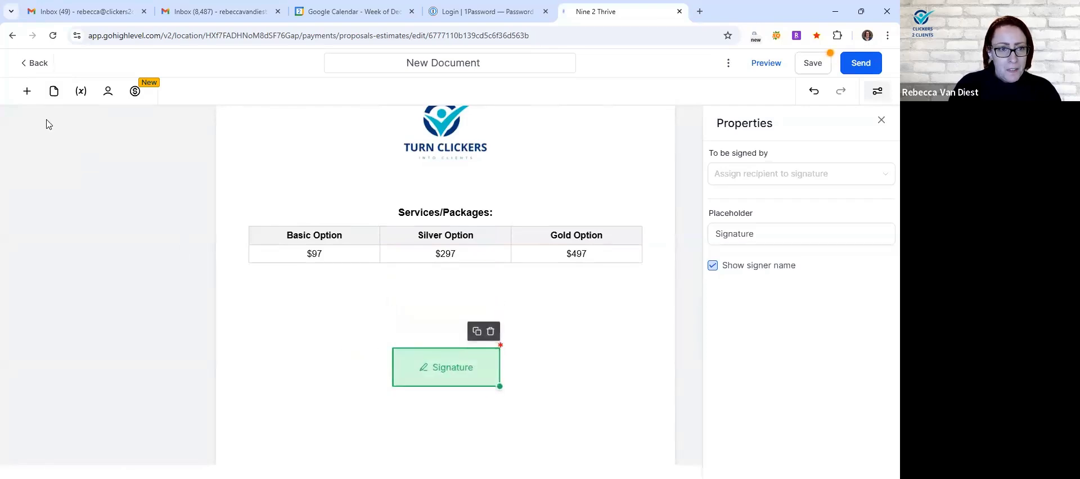
Add an initials field centered beneath the signature field
{"action": "left_click", "coordinate": [25, 91]}
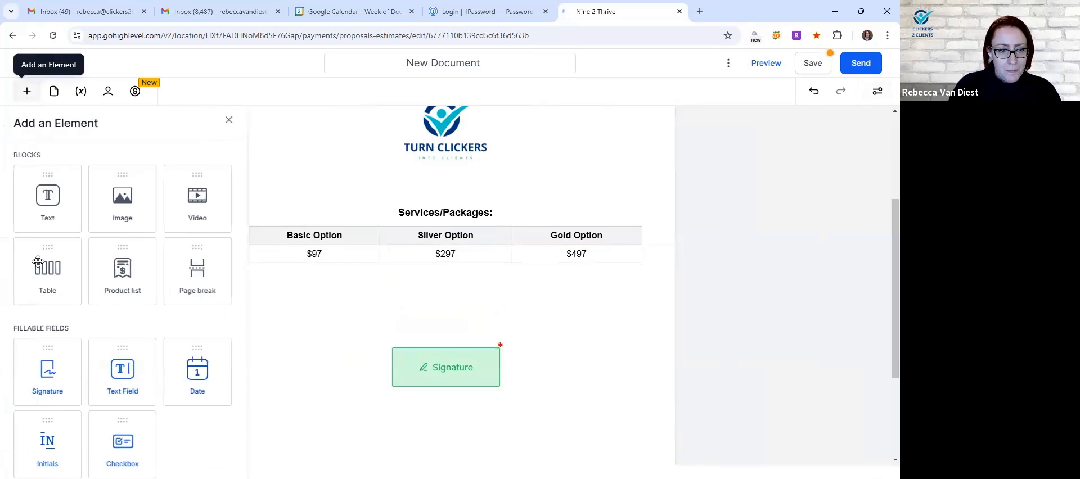
{"action": "mouse_move", "coordinate": [54, 445]}
{"action": "left_mouse_down"}
{"action": "mouse_move", "coordinate": [436, 397]}
{"action": "mouse_move", "coordinate": [441, 430]}
{"action": "left_mouse_up"}
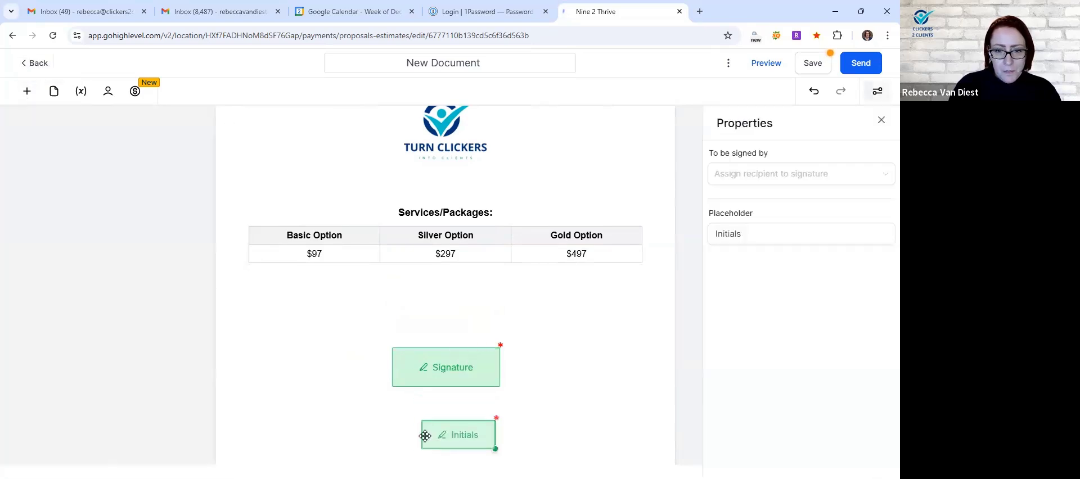
{"action": "left_click", "coordinate": [27, 91]}
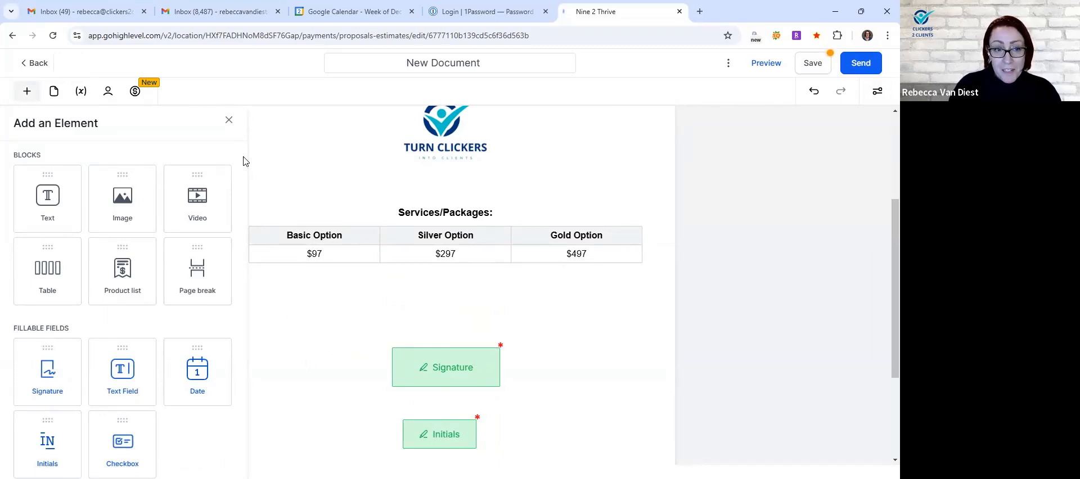
{"action": "left_click", "coordinate": [228, 120]}
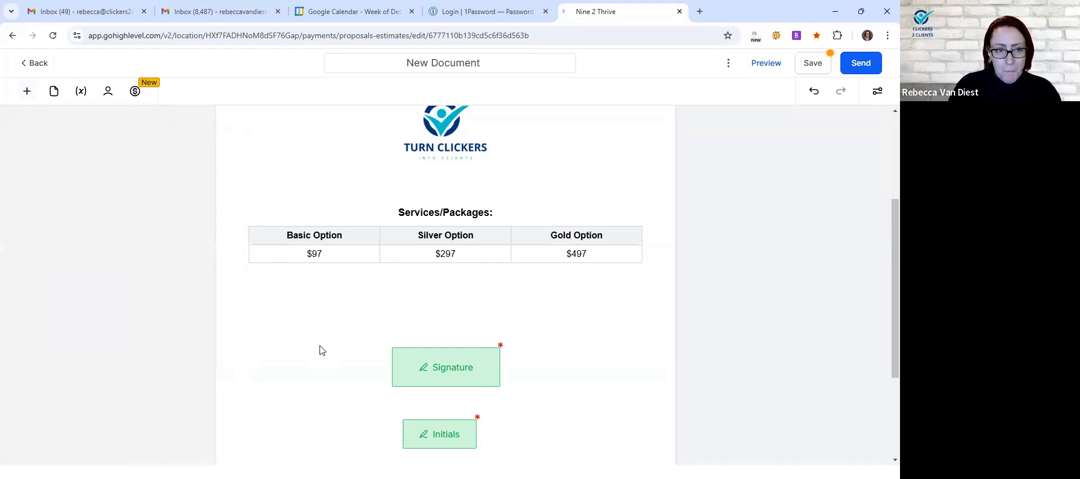
{"action": "scroll", "coordinate": [320, 349], "scroll_direction": "up", "scroll_amount": 3}
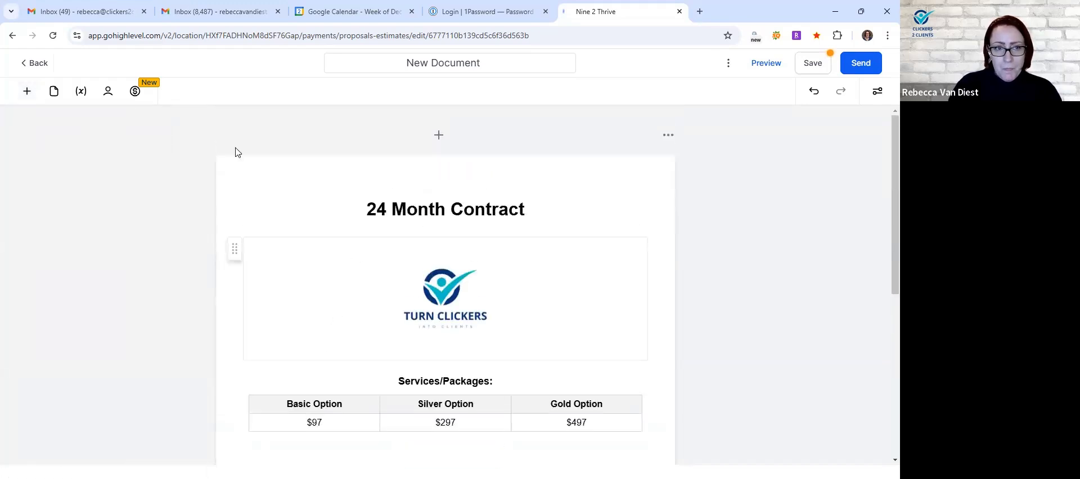
{"action": "left_click", "coordinate": [31, 67]}
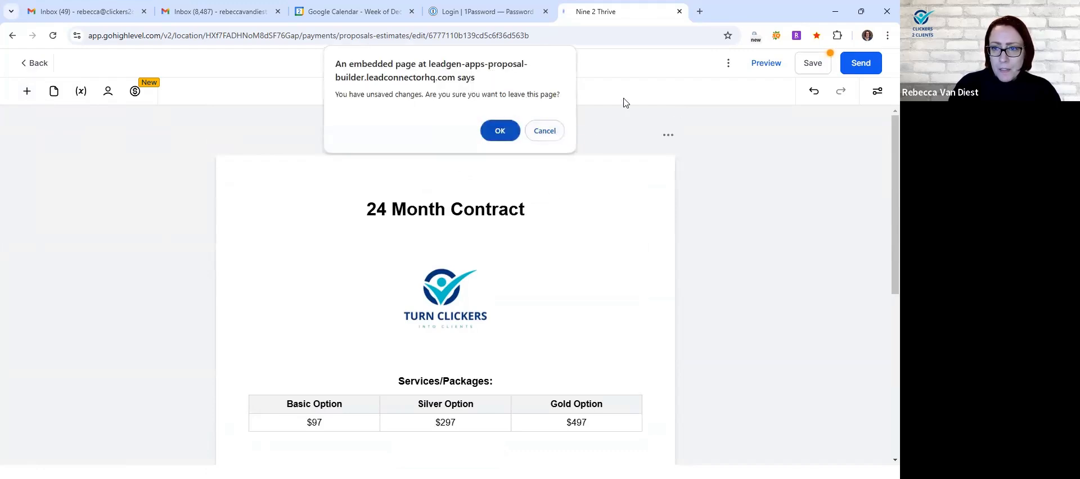
{"action": "key", "text": "Escape"}
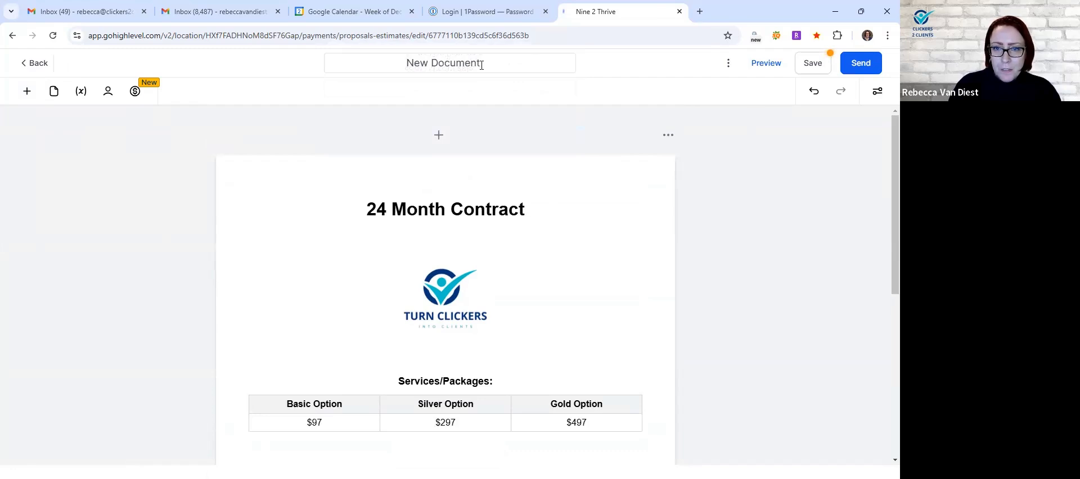
Rename the document to "Demo Contract" and save it
{"action": "left_click", "coordinate": [481, 65]}
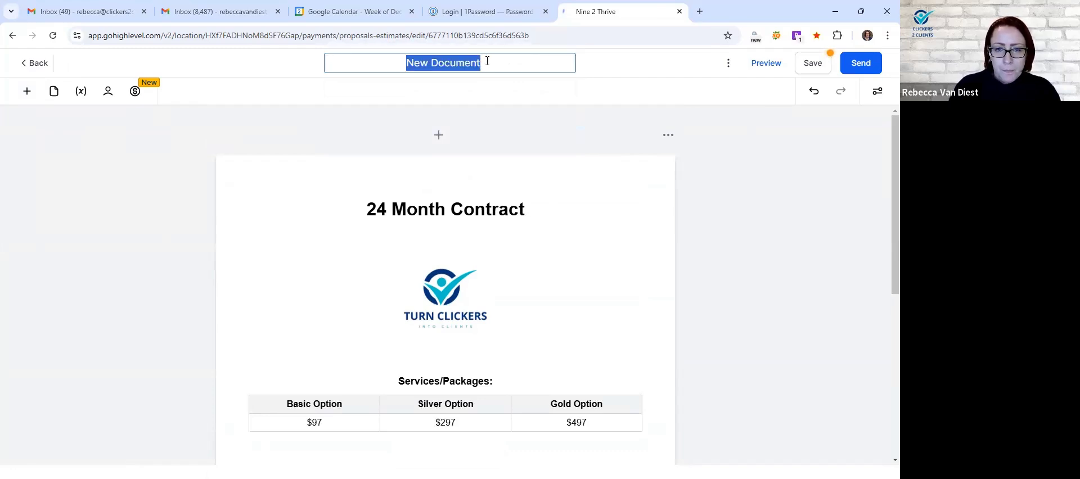
{"action": "type", "text": "Demo"}
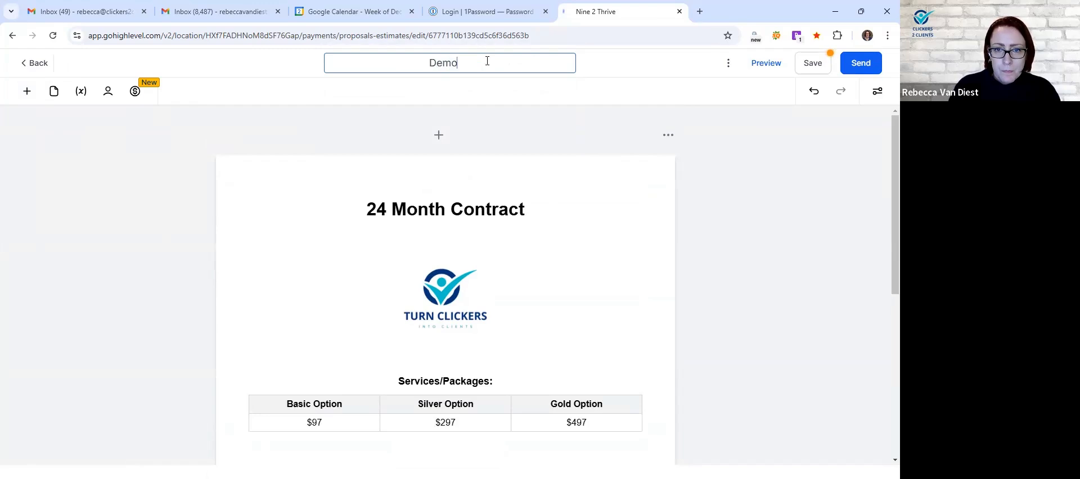
{"action": "type", "text": " Contract"}
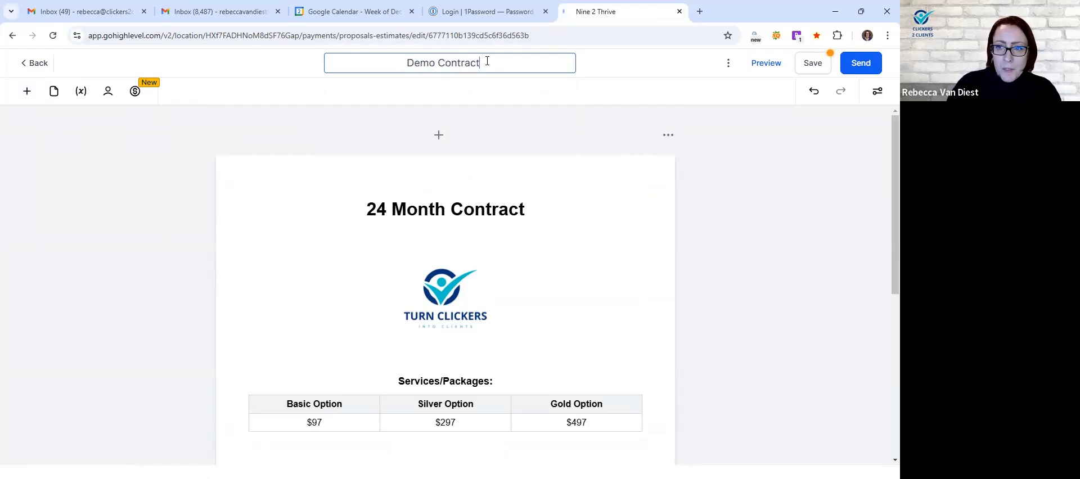
{"action": "left_click", "coordinate": [817, 63]}
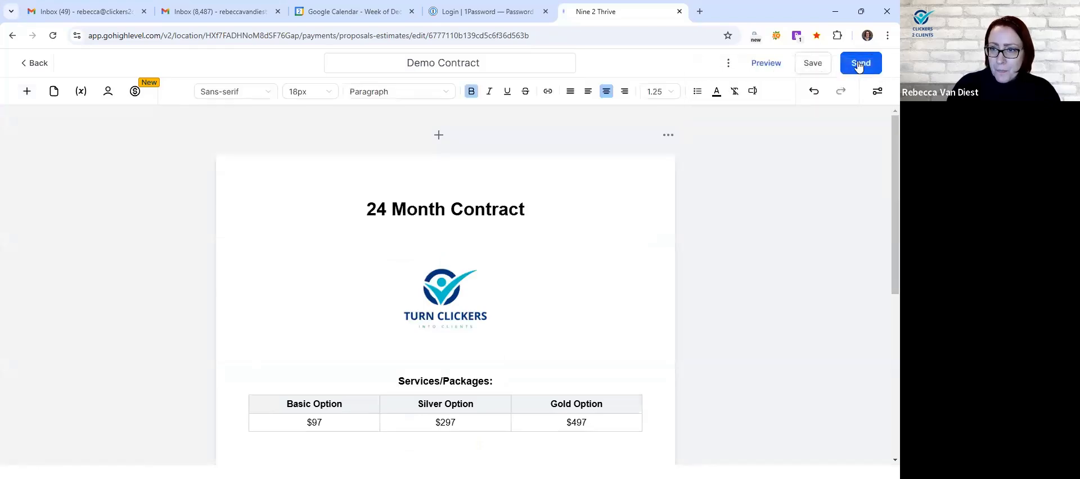
Try to send the contract, and look through the whole document in its preview
{"action": "left_click", "coordinate": [860, 63]}
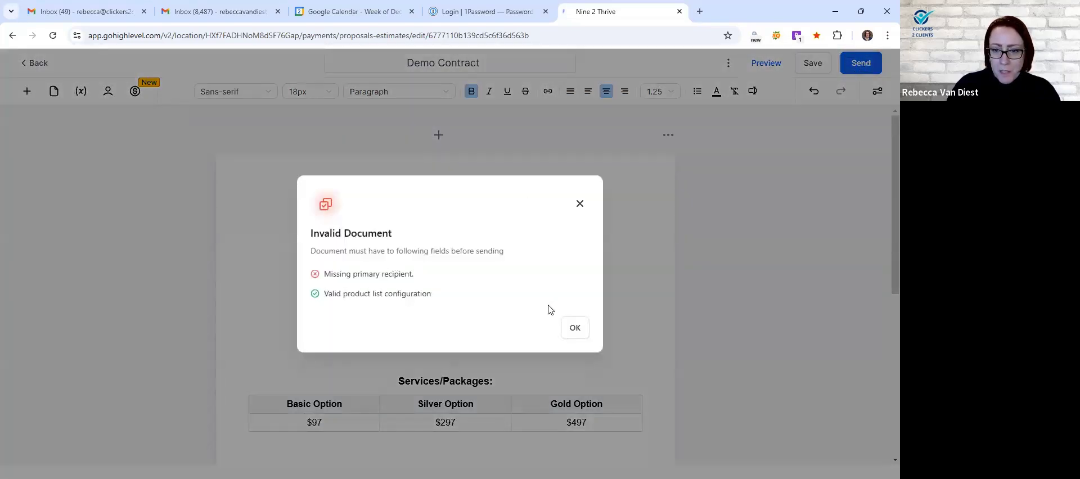
{"action": "left_click", "coordinate": [575, 328]}
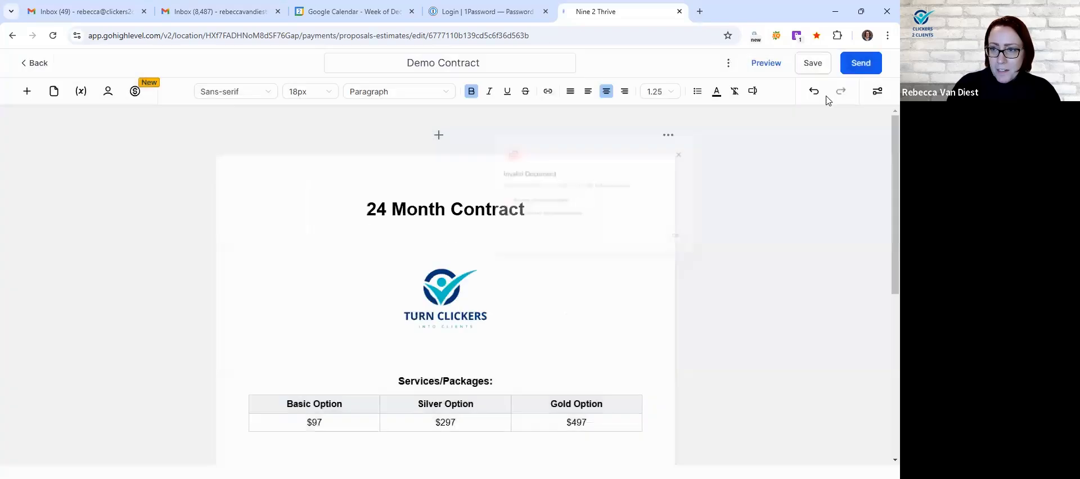
{"action": "left_click", "coordinate": [755, 68]}
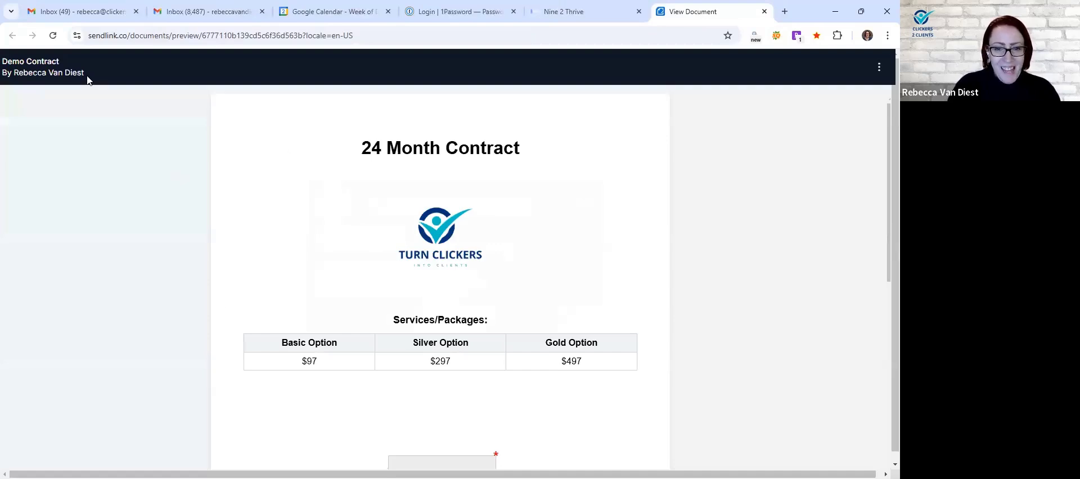
{"action": "scroll", "coordinate": [219, 302], "scroll_direction": "down", "scroll_amount": 5}
{"action": "scroll", "coordinate": [219, 302], "scroll_direction": "up", "scroll_amount": 5}
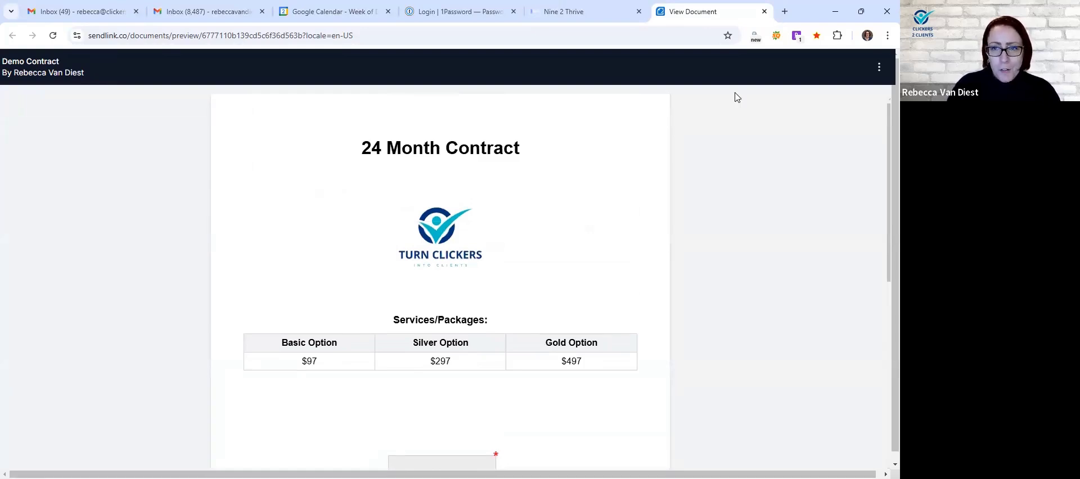
Return to the contract editor and open the recipient settings
{"action": "key", "text": "ctrl+shift+Tab"}
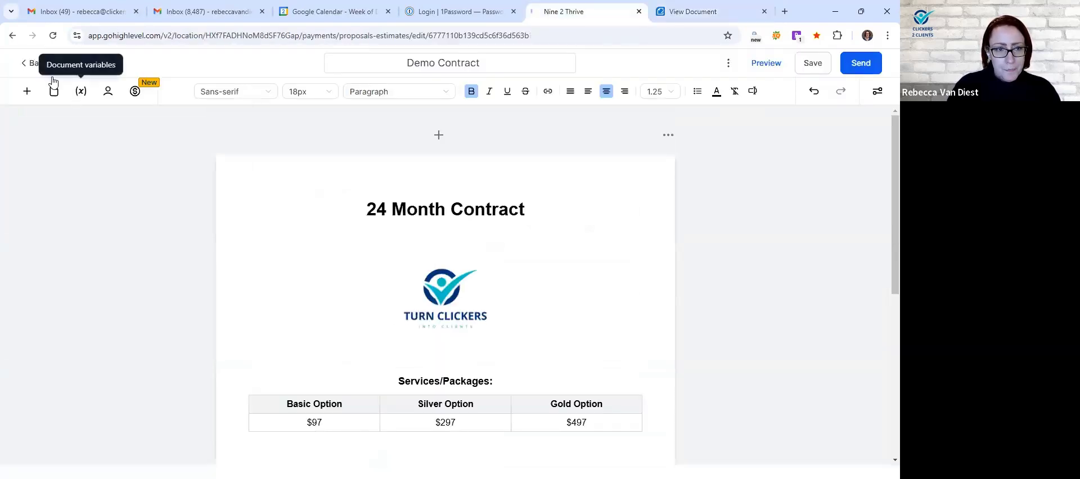
{"action": "left_click", "coordinate": [113, 97]}
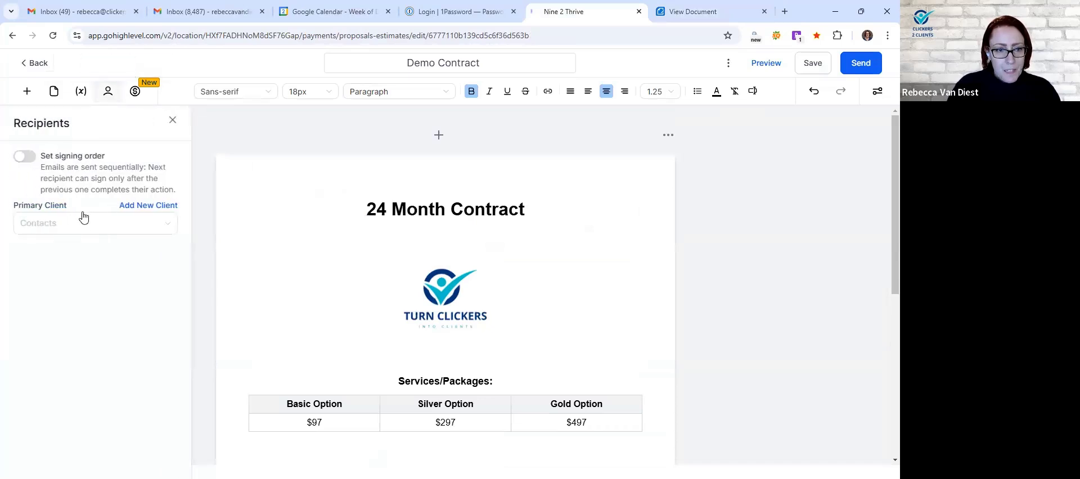